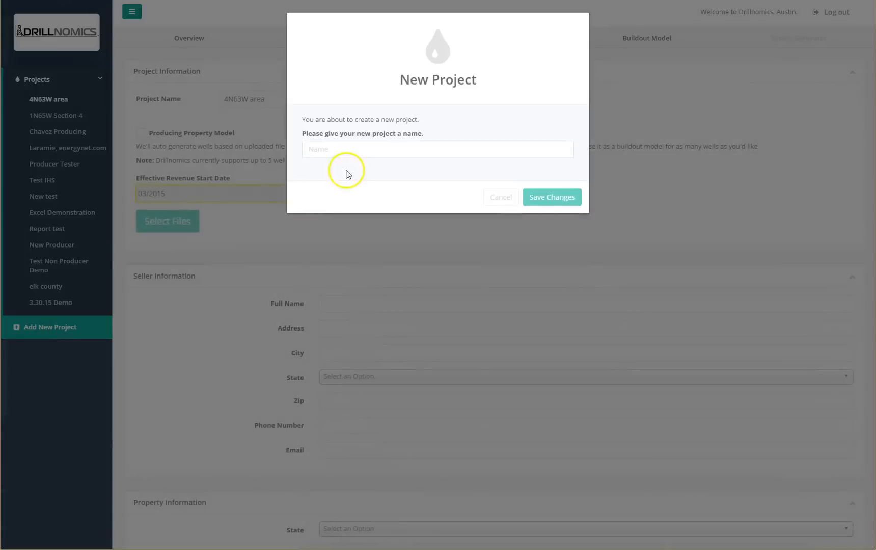
Create a new project named Non Producing Demo and set it to the Non-Producing Model
click(351, 153)
text(Non Producing)
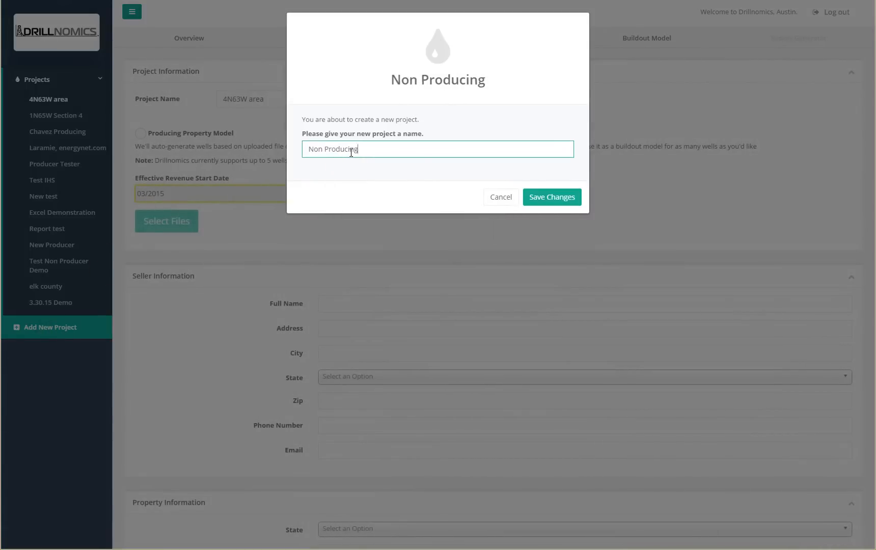
text( Demo)
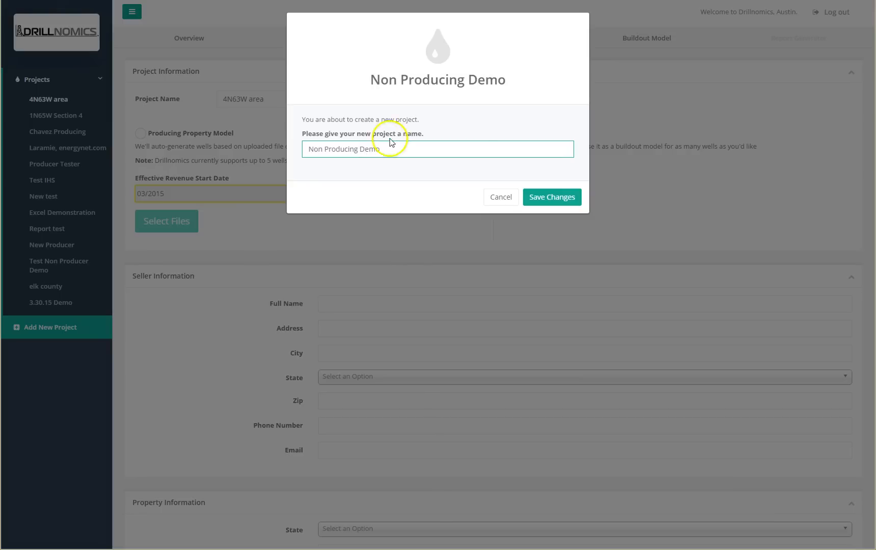
click(550, 199)
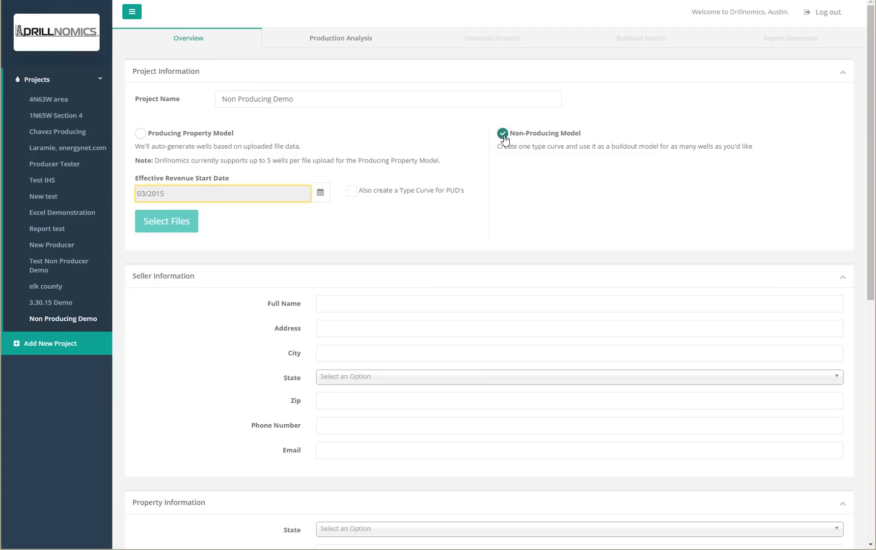
click(360, 45)
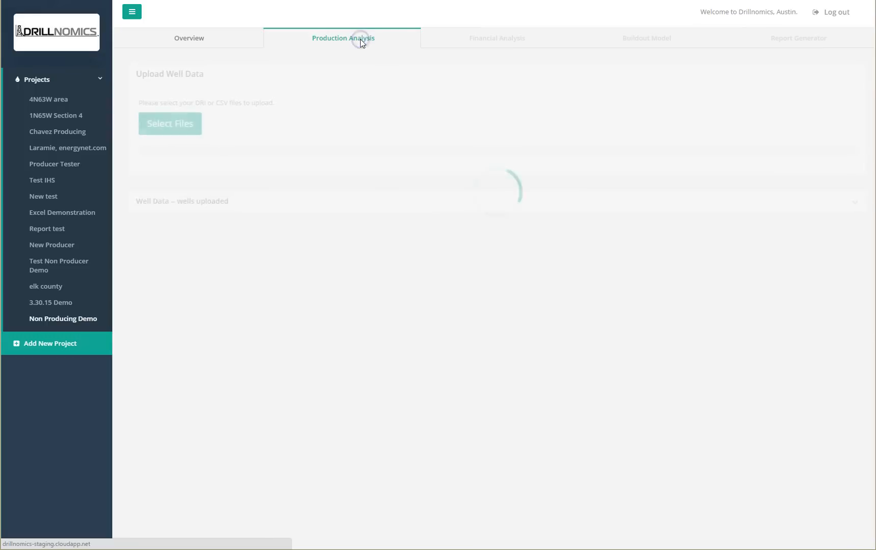
click(159, 122)
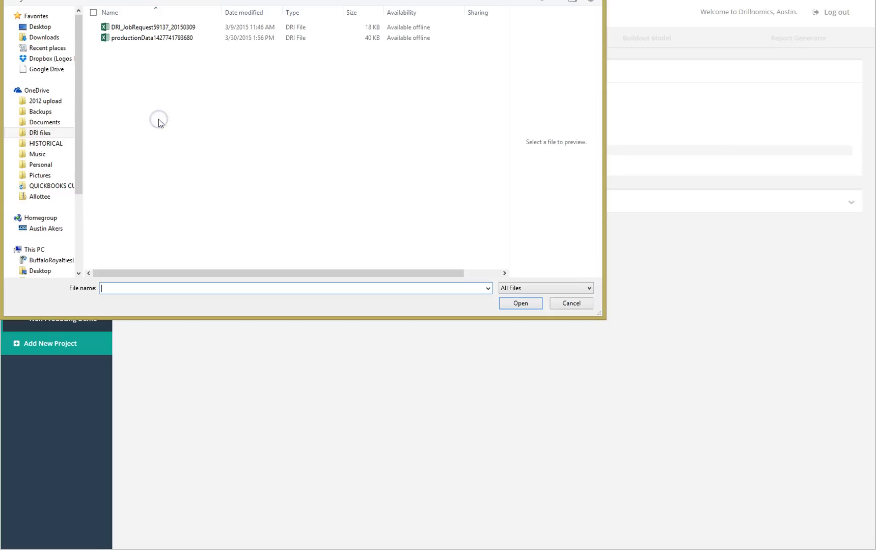
click(164, 40)
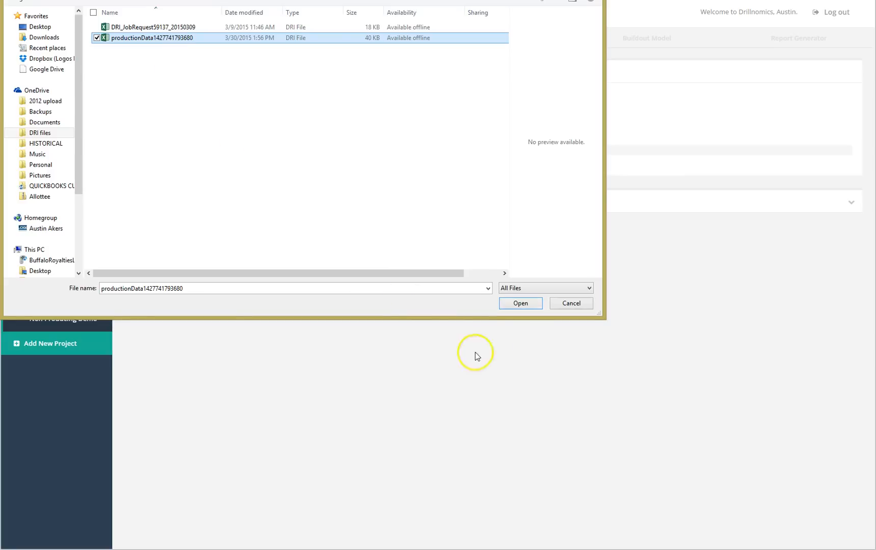
click(525, 305)
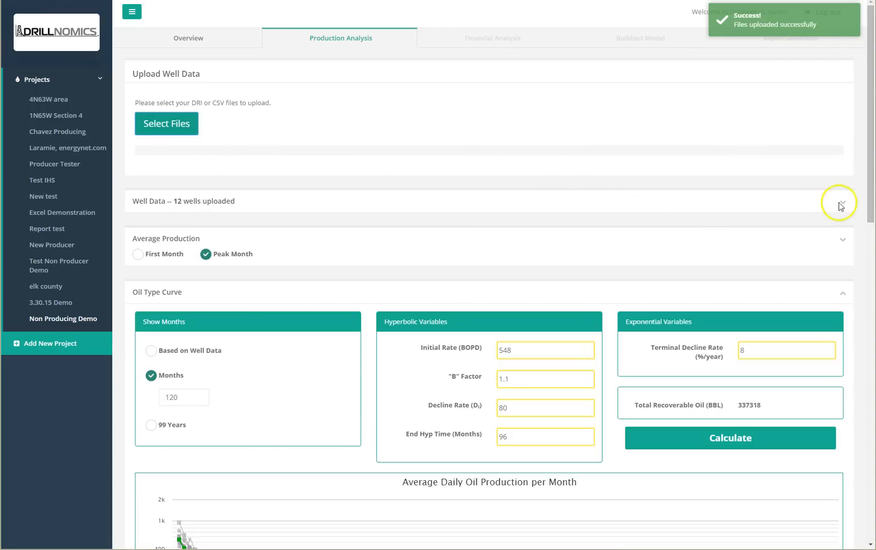
Review the uploaded wells' data, excluding and re-including the North Pure Gold 4 Fed well, and collapse the well data
click(842, 204)
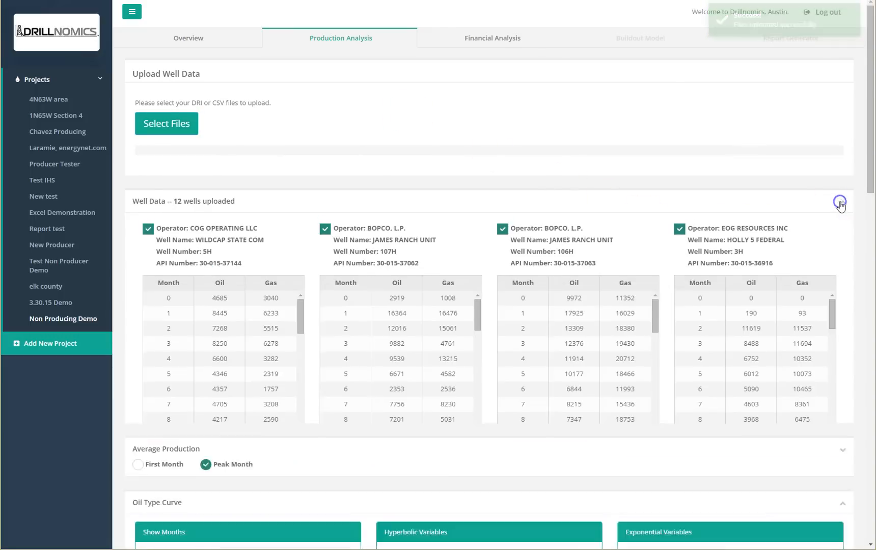
click(219, 498)
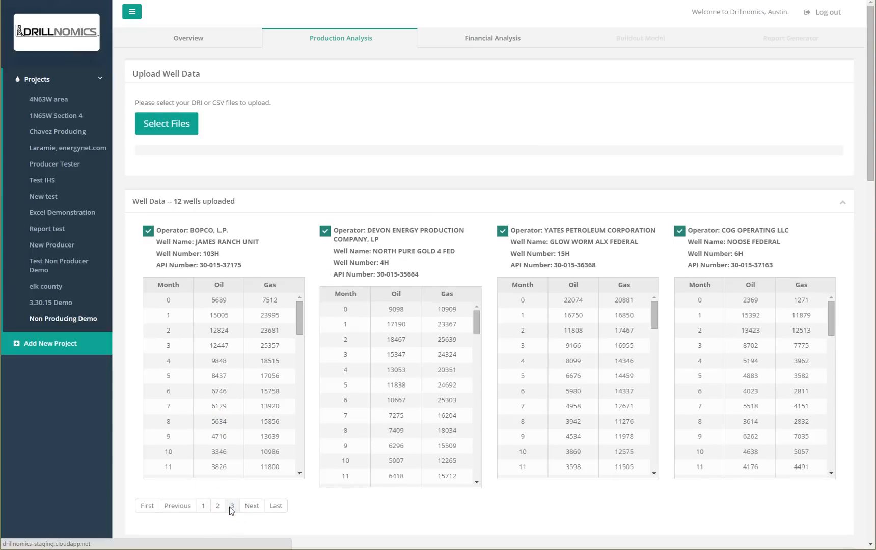
click(324, 238)
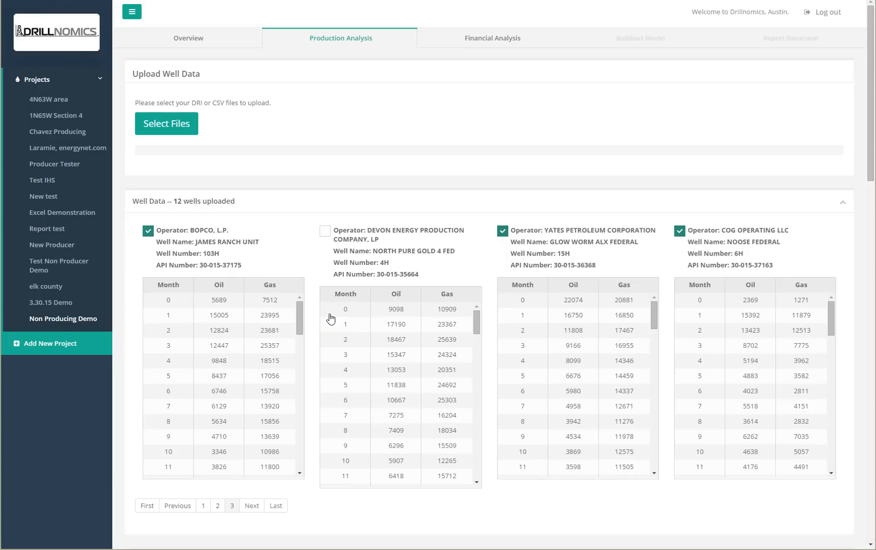
drag(871, 148, 826, 140)
click(326, 232)
click(843, 204)
Check the oil type curve with average production based on First Month, and return the setting to Peak Month
drag(870, 161, 849, 288)
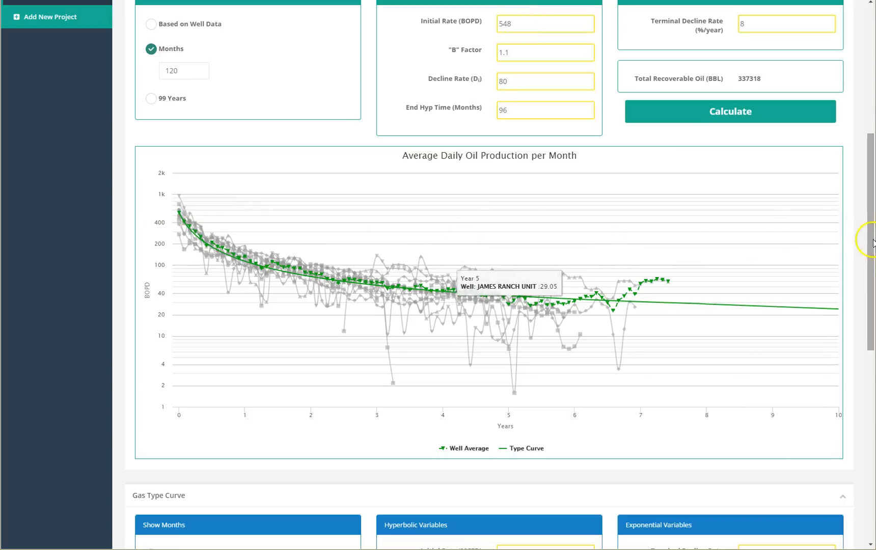
drag(870, 242, 871, 198)
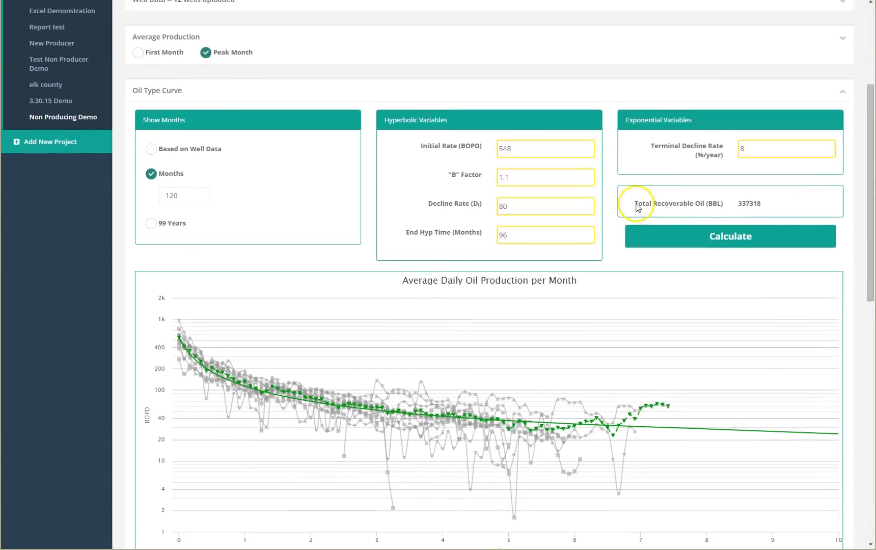
click(138, 53)
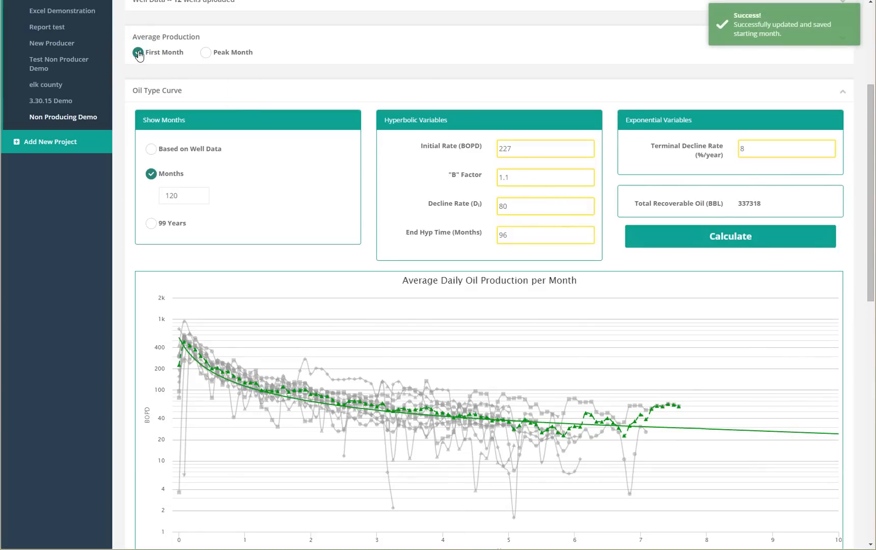
click(202, 58)
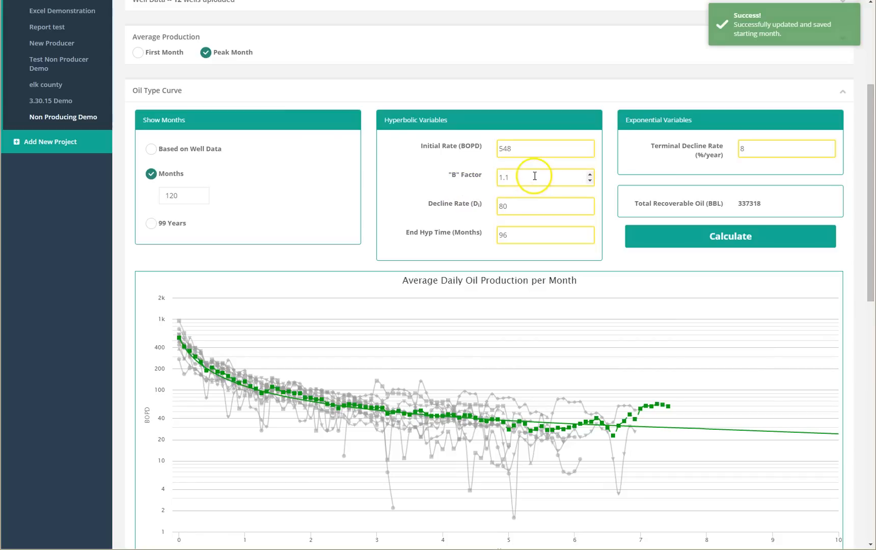
Set the oil type curve's "B" Factor to 1.0 and recalculate the curve
mouse_move(773, 437)
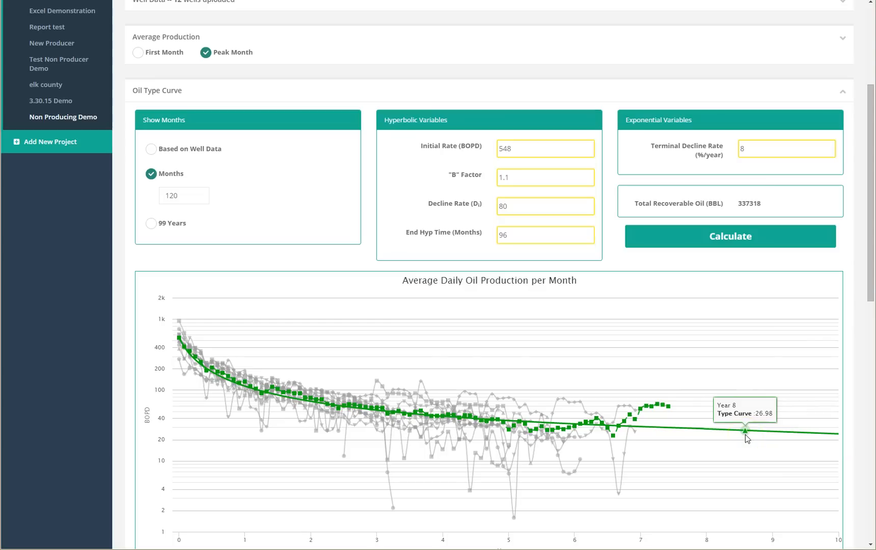
drag(524, 176, 490, 176)
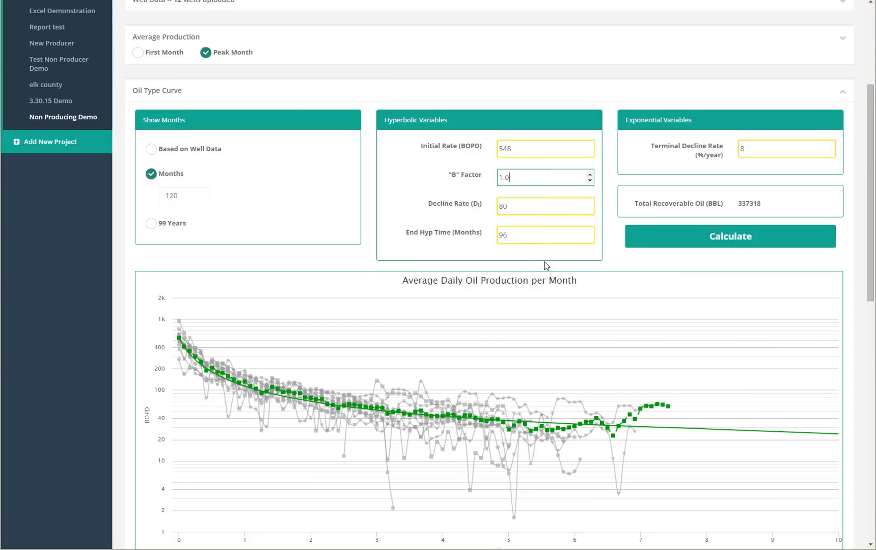
click(684, 239)
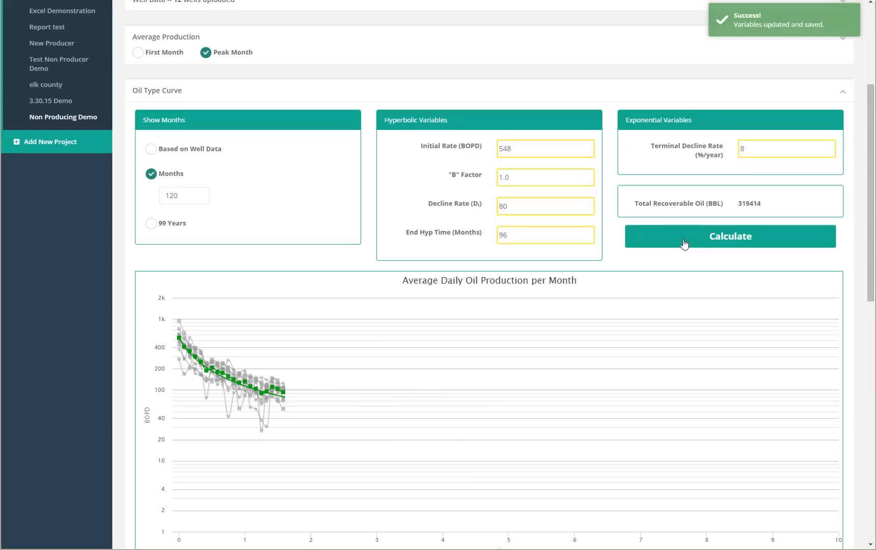
Set the oil type curve to show 250 months and recalculate it
double_click(167, 195)
text(250)
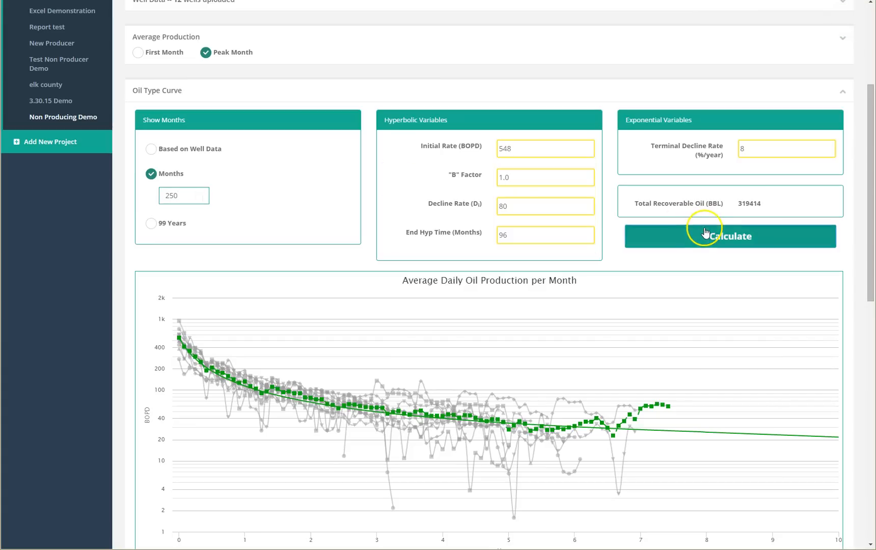
click(705, 231)
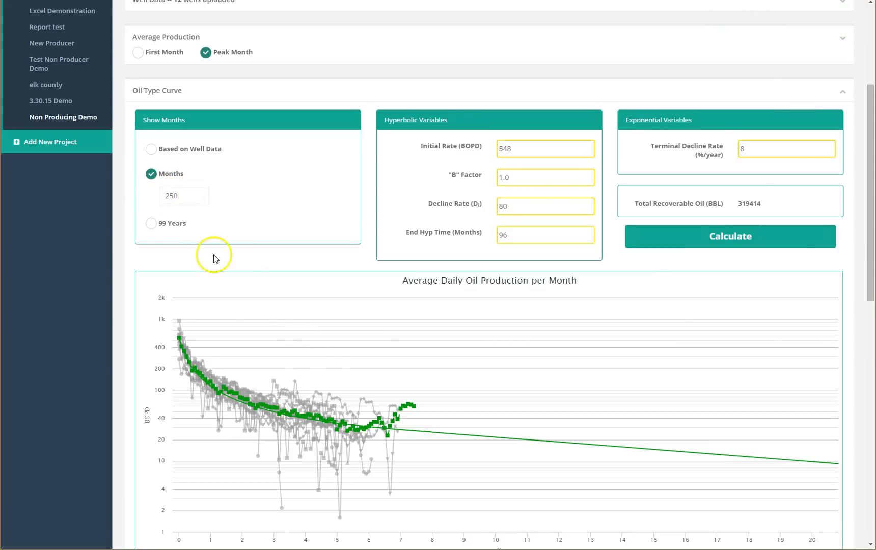
Recalculate the gas type curve with a "B" Factor of .05, a Decline Rate of 50 and a Terminal Decline Rate of 6.5 %/year
drag(869, 183, 866, 428)
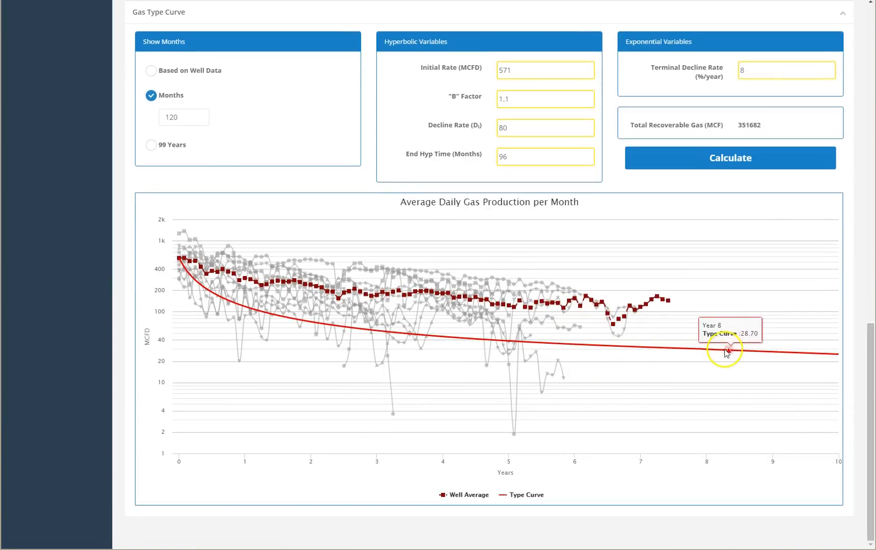
click(488, 99)
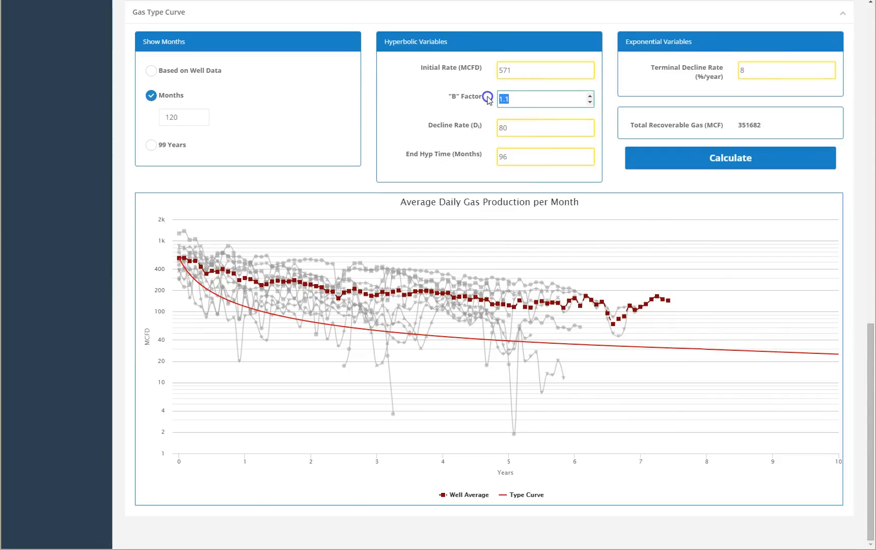
text(.05)
click(479, 123)
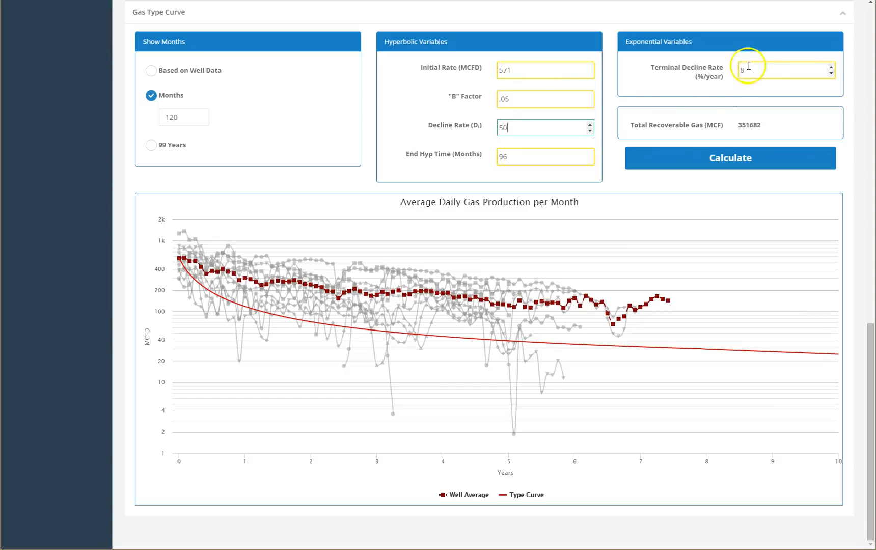
click(730, 69)
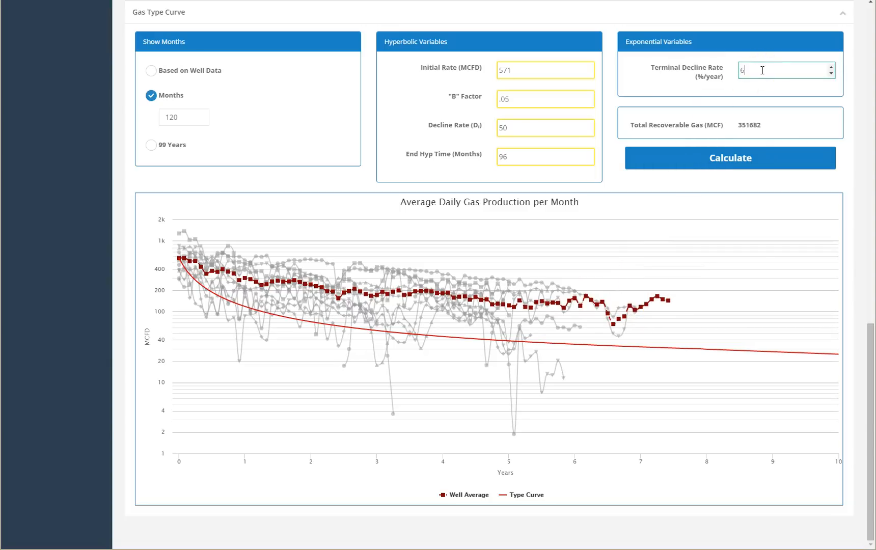
text(6.5)
click(740, 160)
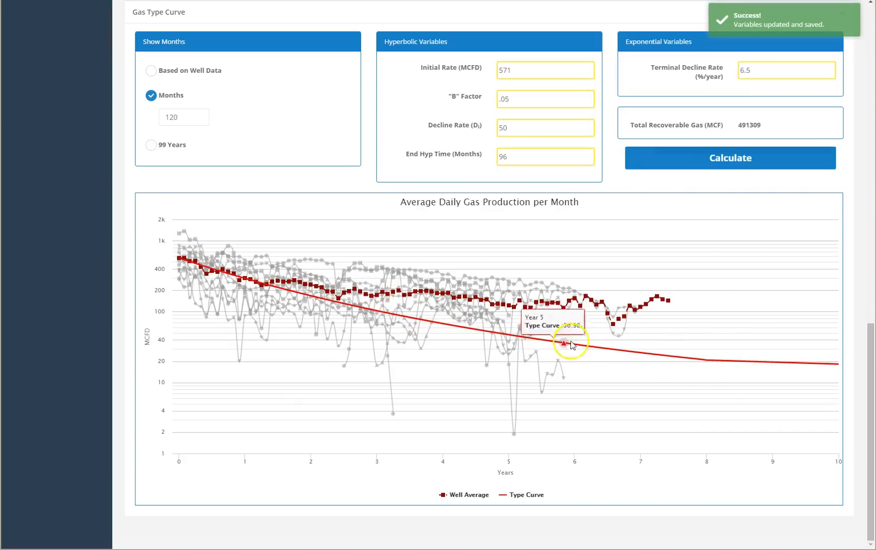
Recalculate the gas type curve with a "B" Factor of .6 and a Decline Rate of 45
drag(532, 99, 467, 100)
text(.)
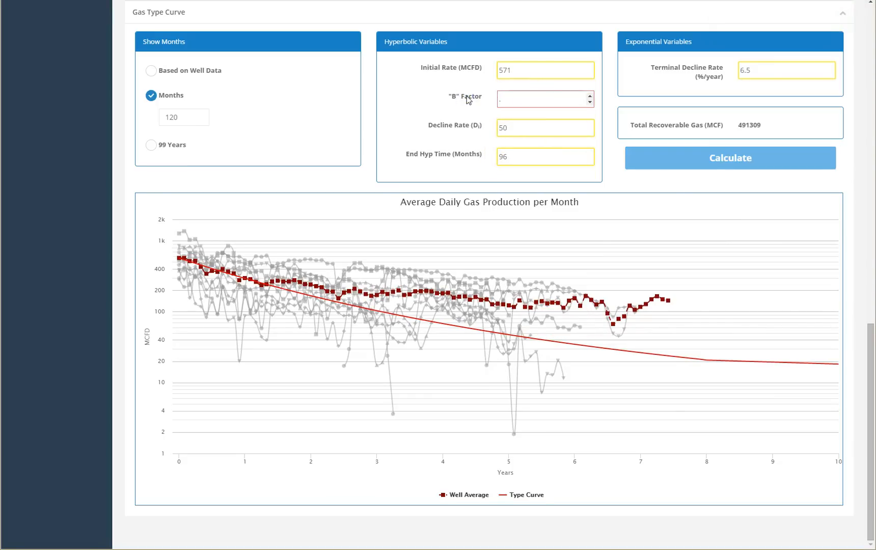
text(6)
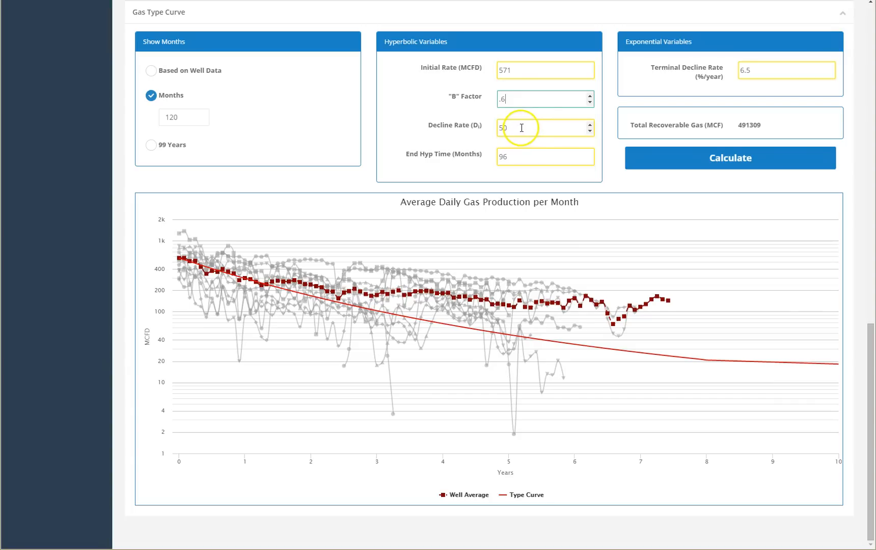
click(480, 126)
text(45)
click(696, 153)
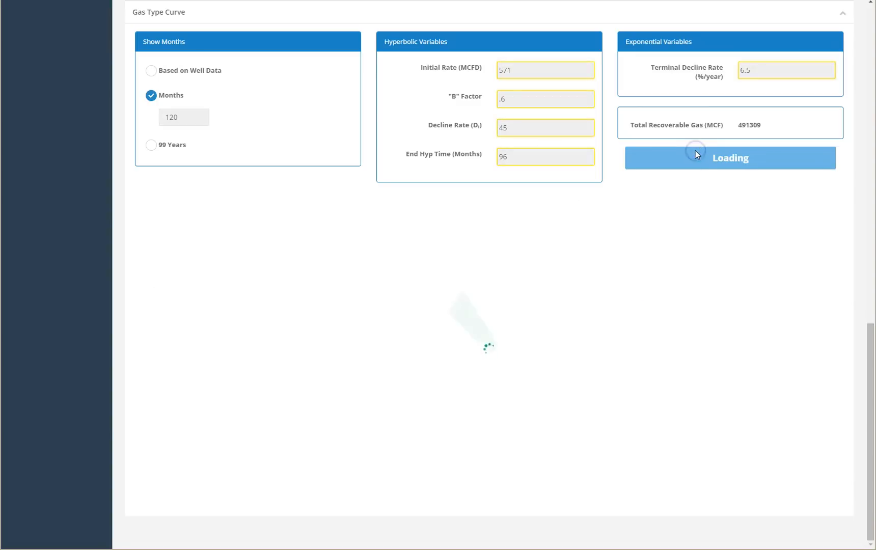
Set the gas type curve's Decline Rate to 42 and recalculate it
click(518, 130)
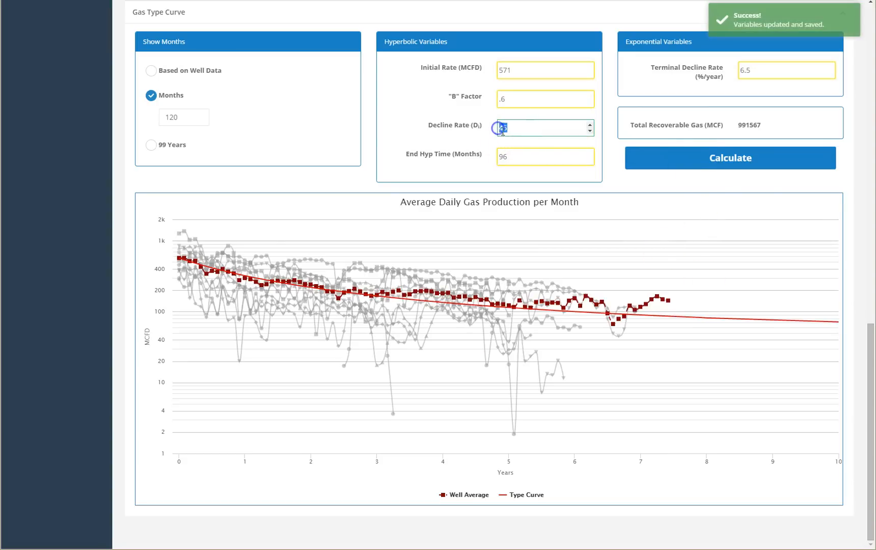
text(2)
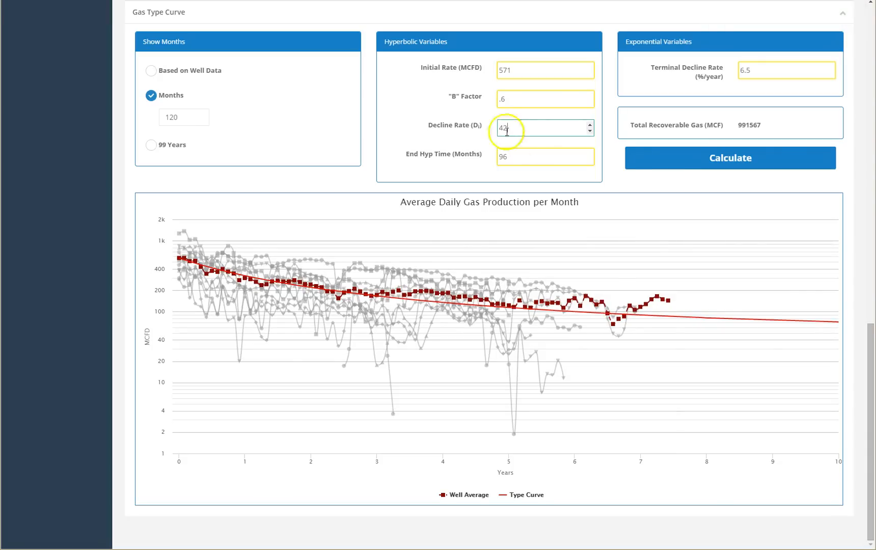
click(659, 154)
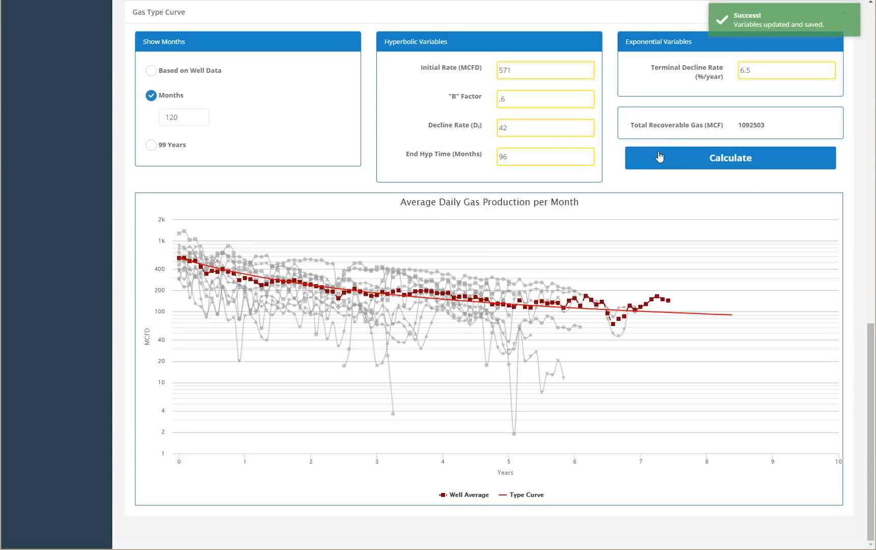
Set the gas type curve to show 500 months and recalculate it
drag(176, 117, 127, 115)
text(500)
click(640, 166)
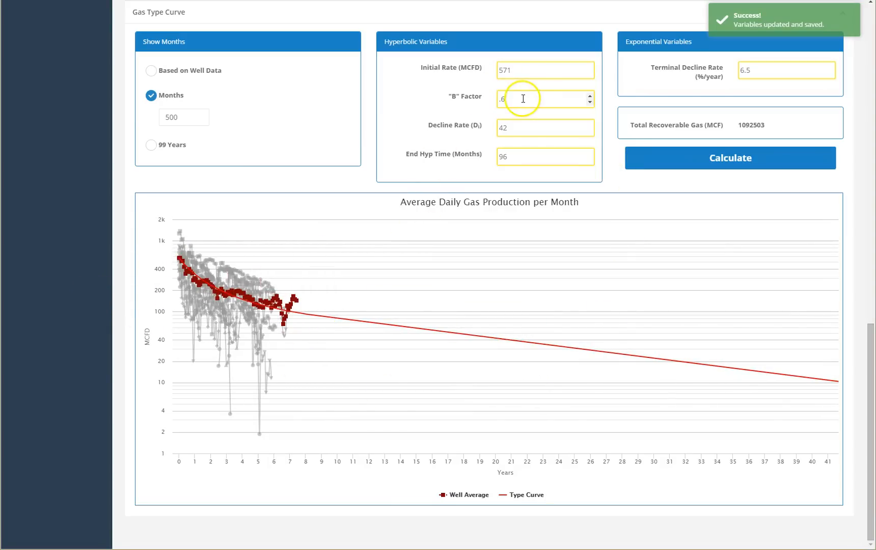
Set the gas type curve's "B" Factor to 1.0 and its Terminal Decline Rate to 7.5 %/year, recalculating after each change
drag(522, 98, 493, 98)
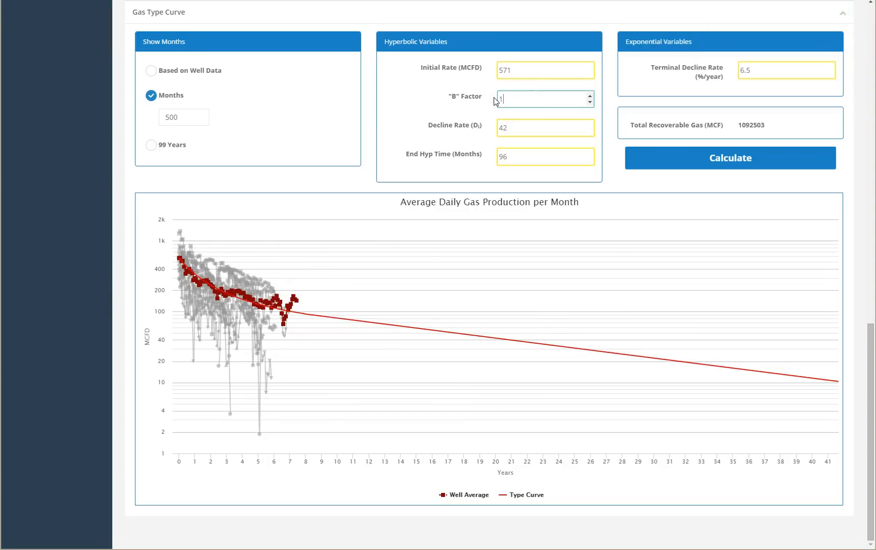
click(706, 158)
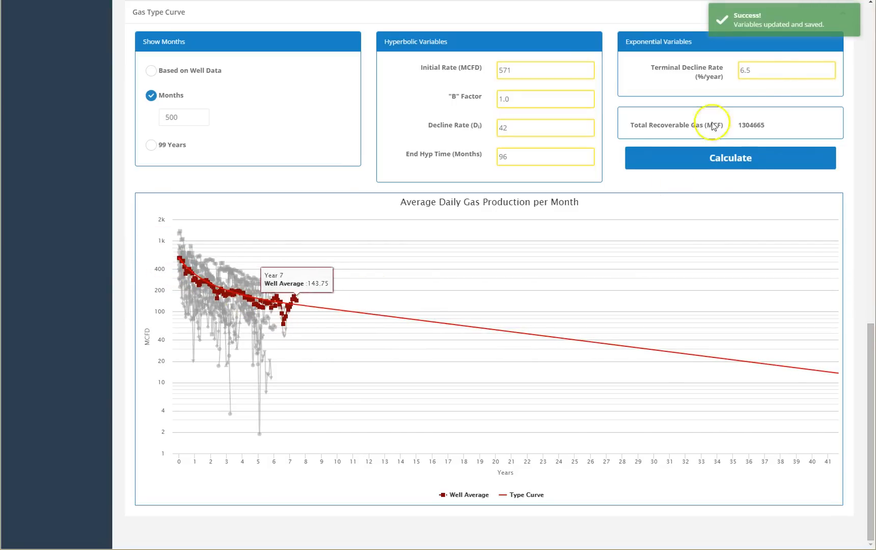
drag(758, 74, 733, 75)
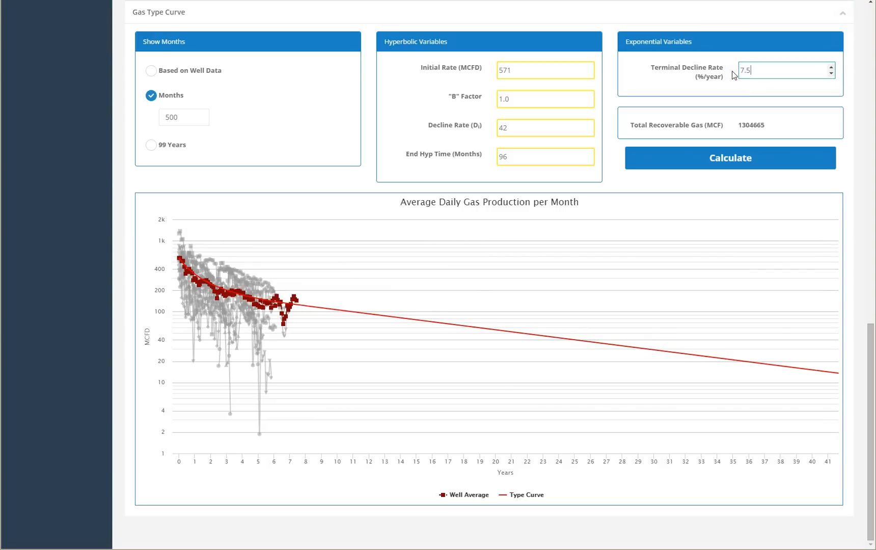
click(728, 156)
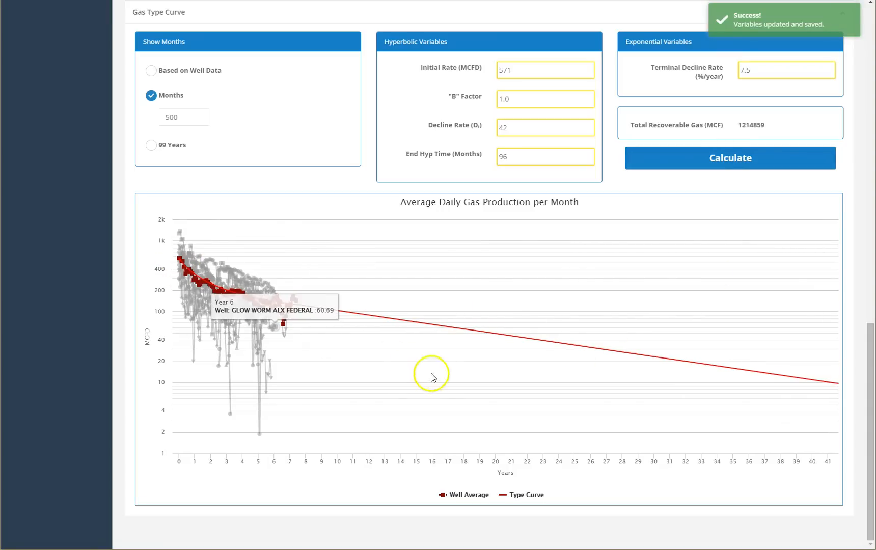
Open the project's Financial Analysis and set the gross production NGL Yield to .1 BBL/MCF and Gas Shrinkage Factor to 20 %
drag(869, 341, 870, 15)
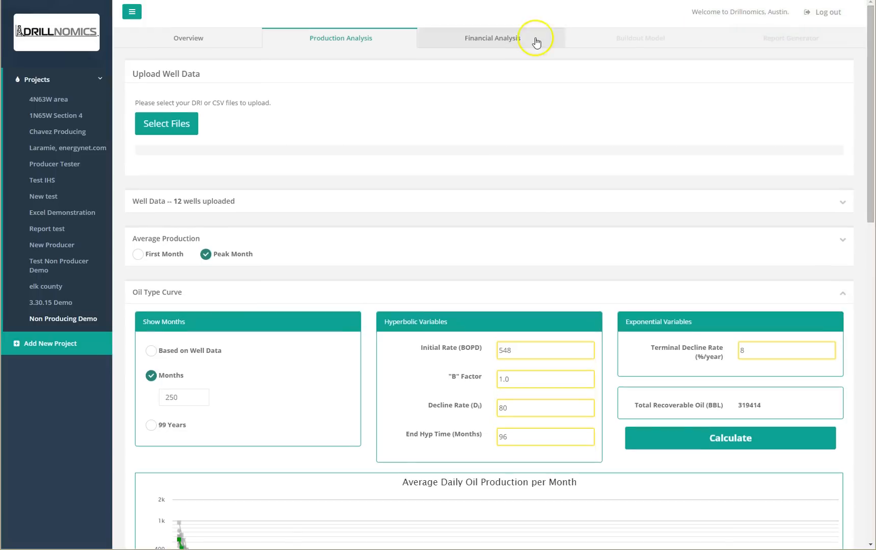
click(508, 37)
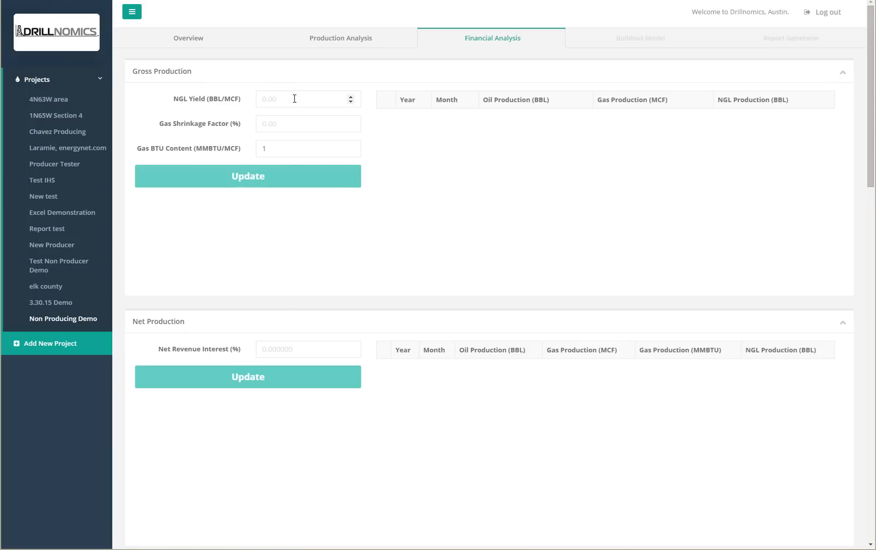
click(278, 99)
click(263, 98)
key(Tab)
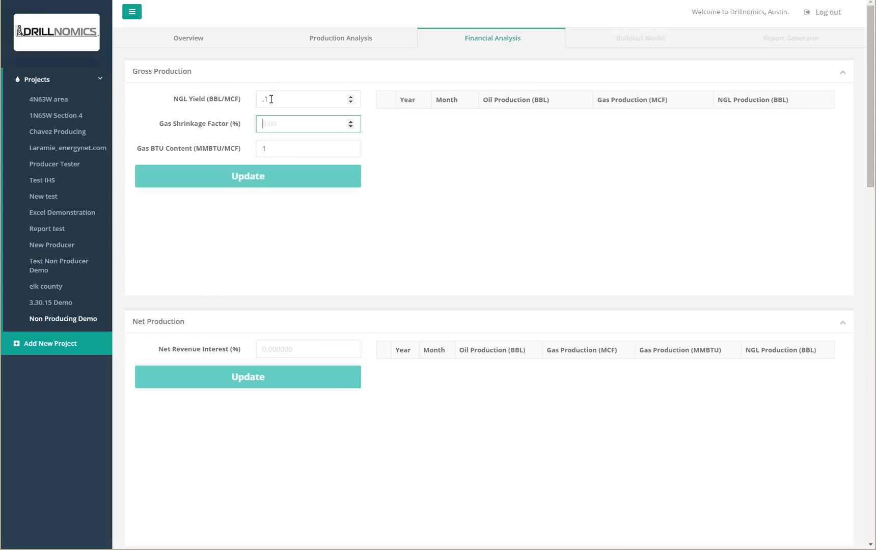
text(20)
Update the gross production with a Gas BTU Content of 1 MMBTU/MCF and review the yearly production table
drag(279, 147, 250, 148)
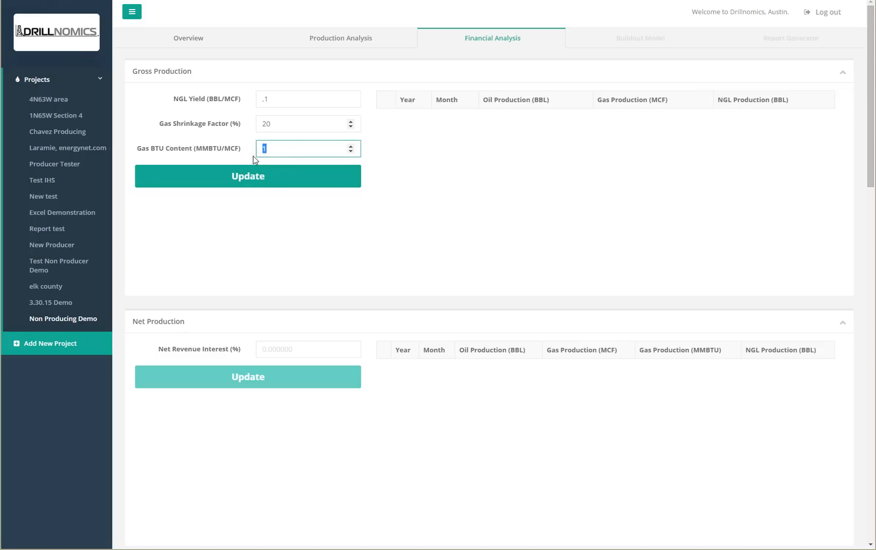
drag(272, 98, 249, 98)
drag(284, 127, 245, 124)
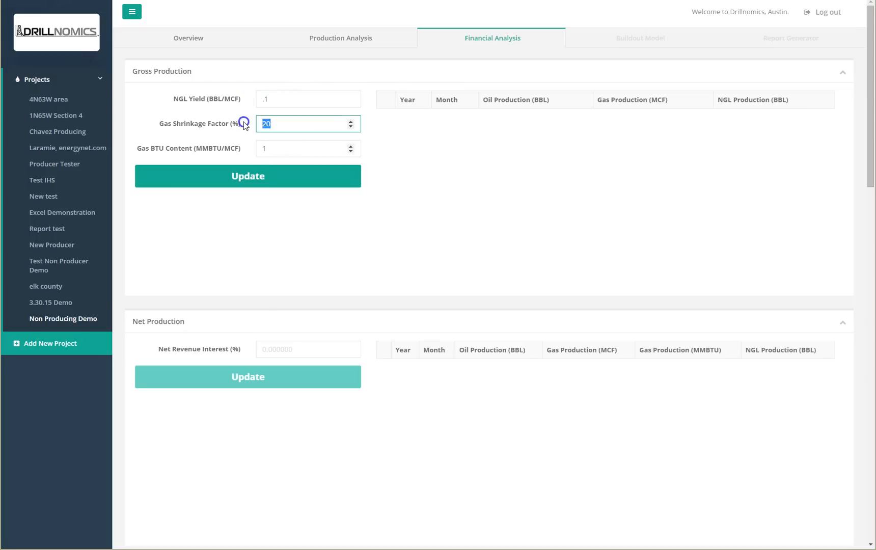
click(279, 150)
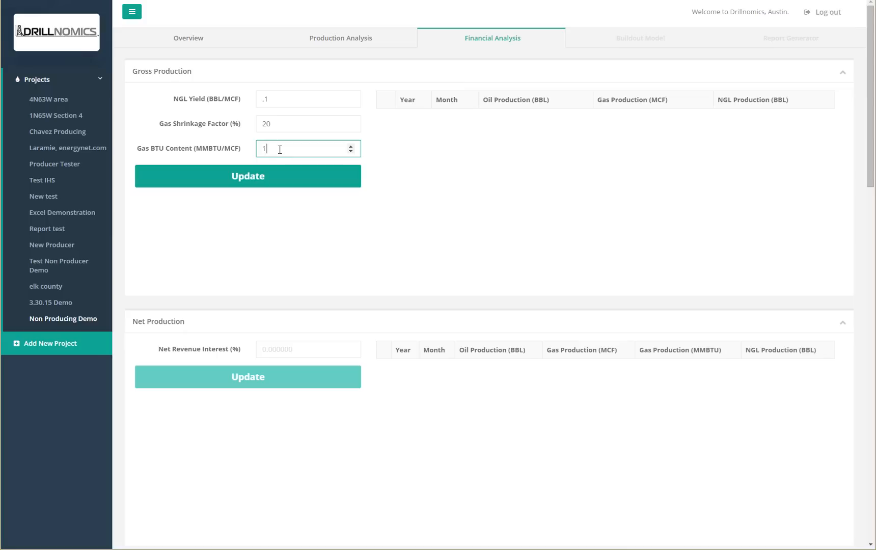
click(273, 173)
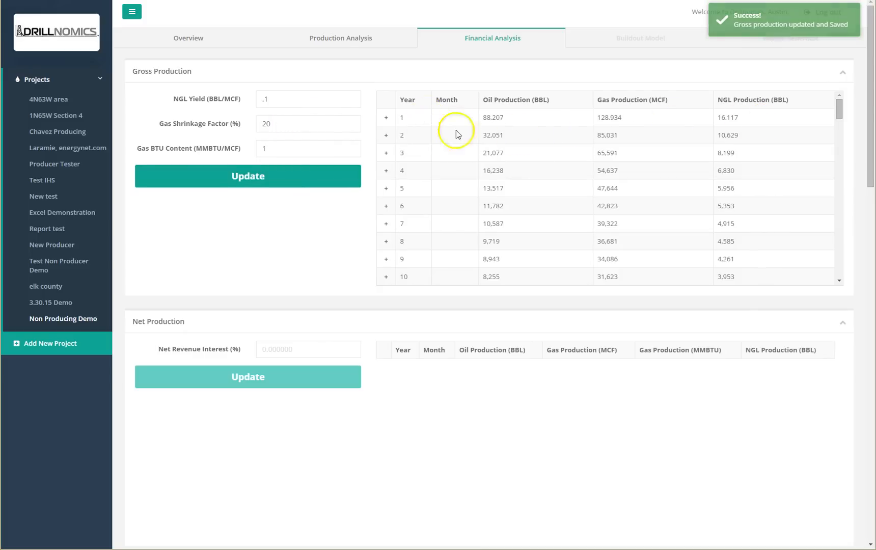
drag(841, 111, 841, 133)
click(798, 119)
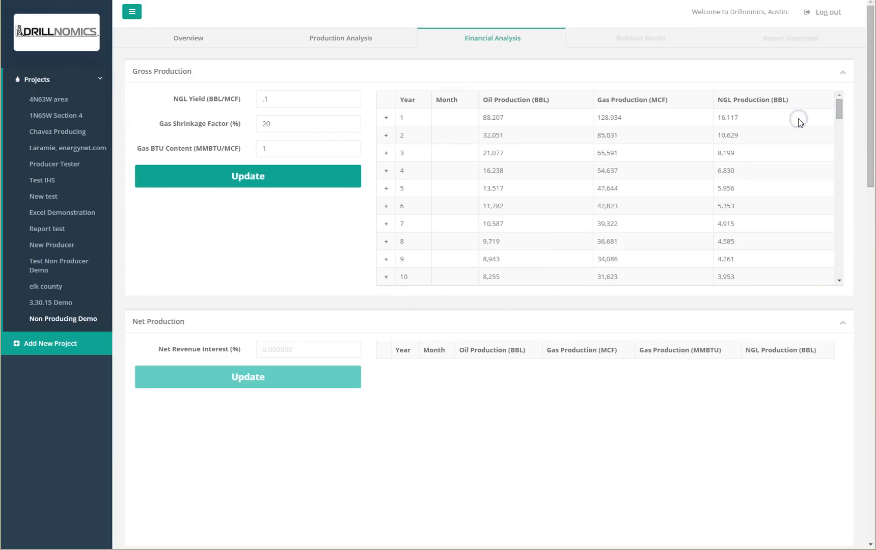
drag(837, 111, 833, 82)
Set the Net Revenue Interest to 80 % and update the net production
scroll(233, 302, down, 2)
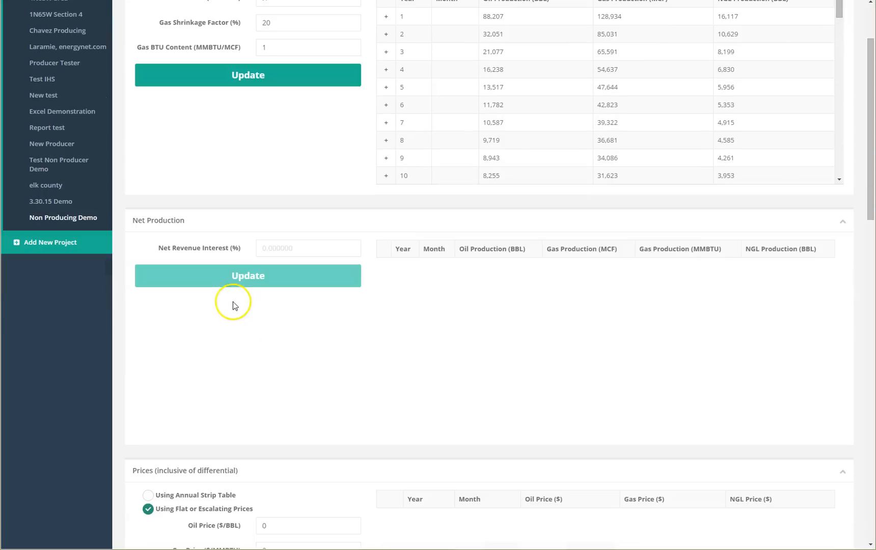
click(299, 250)
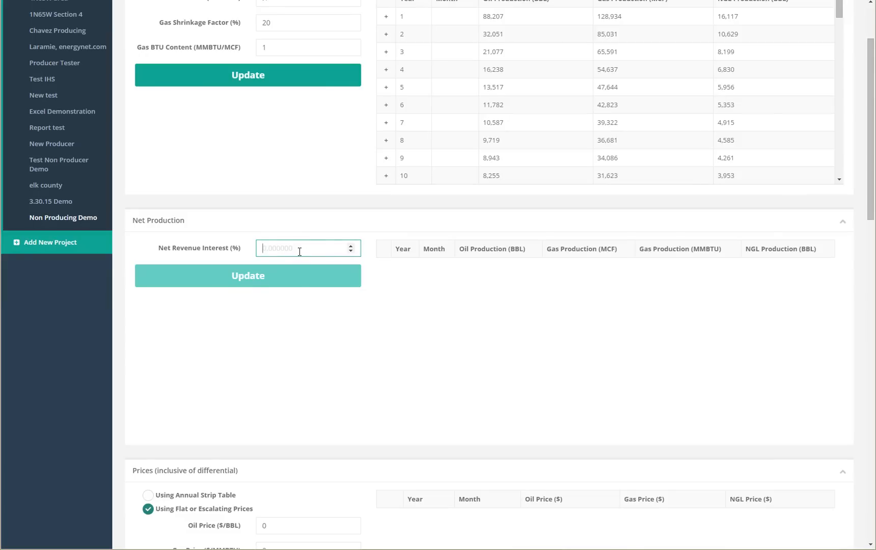
text(80)
click(258, 276)
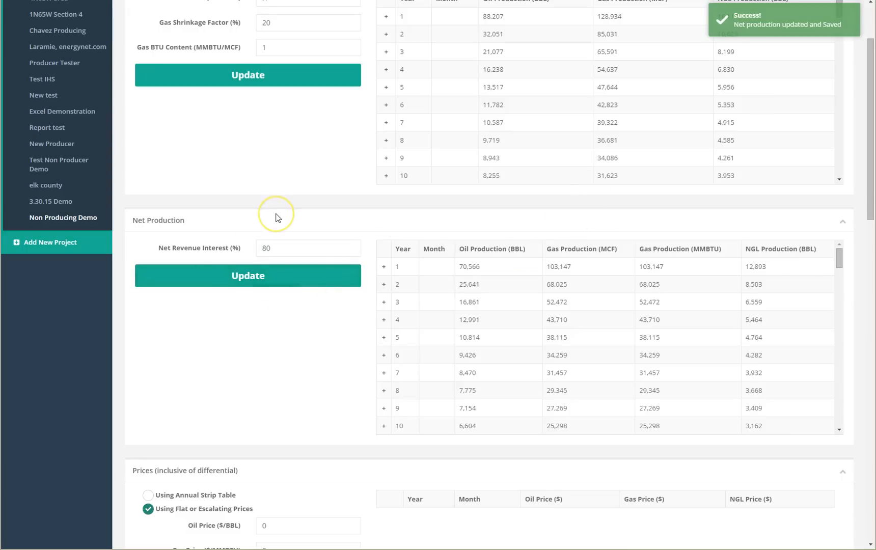
Switch the price input to the annual strip table and back to flat or escalating prices
scroll(276, 218, down, 1)
scroll(276, 218, down, 4)
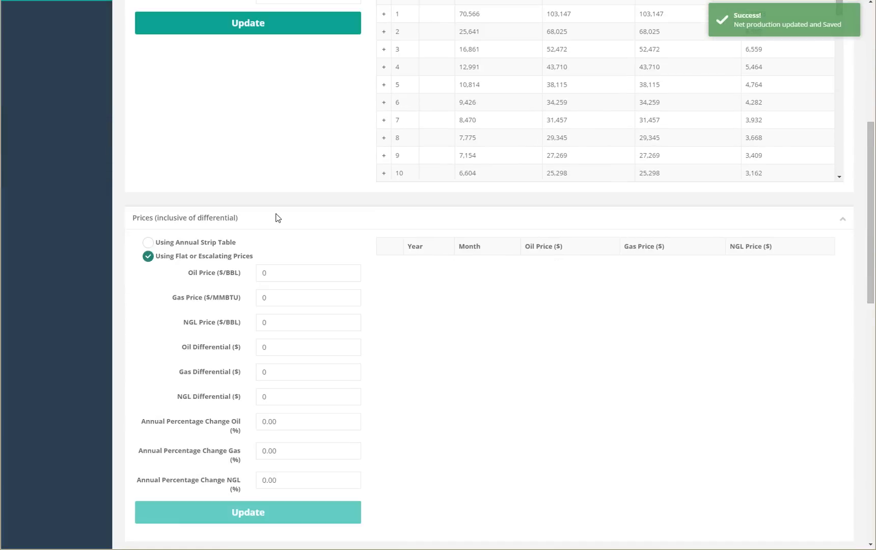
scroll(276, 214, down, 1)
drag(283, 222, 258, 222)
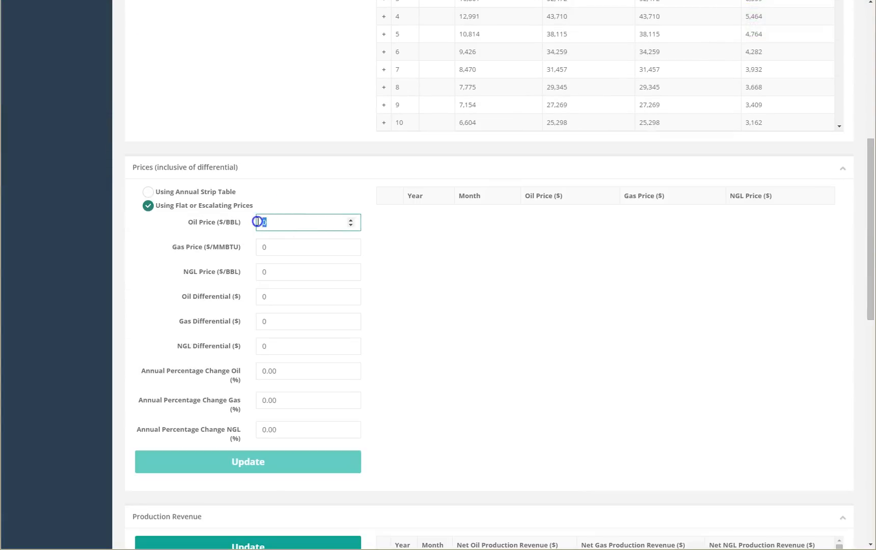
click(147, 192)
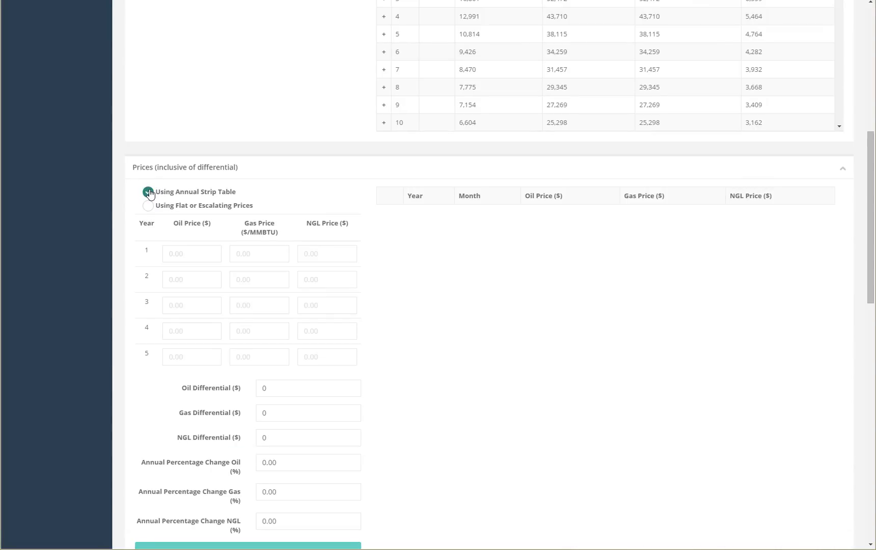
click(147, 206)
Set the Oil Price to 50 $/BBL, the Gas Price to 2.75 $/MMBTU and the NGL Price to 25 $/BBL
drag(289, 222, 250, 221)
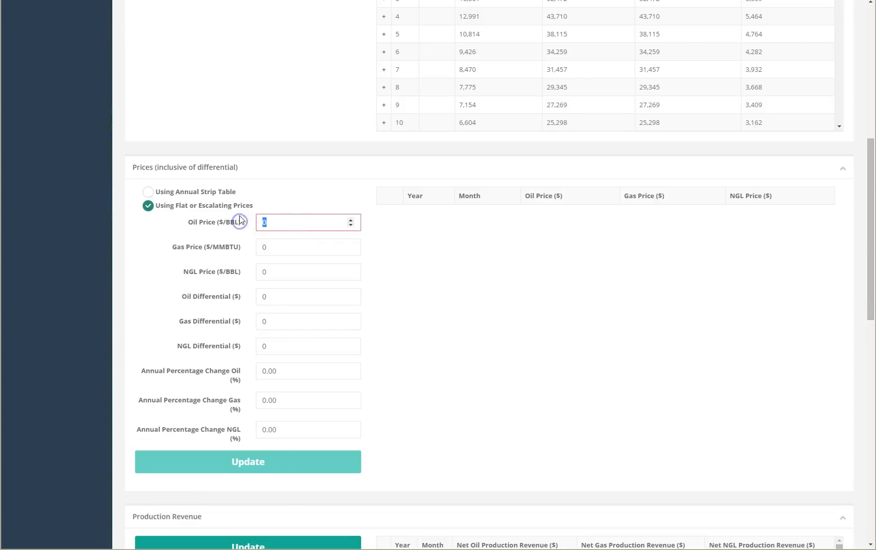
text(50)
key(Tab)
text(2.75)
key(Tab)
text(25)
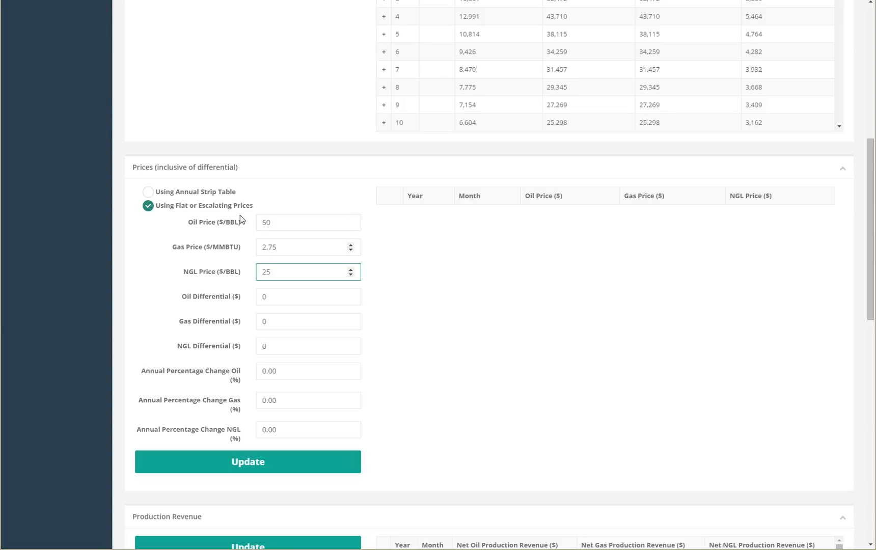
key(Tab)
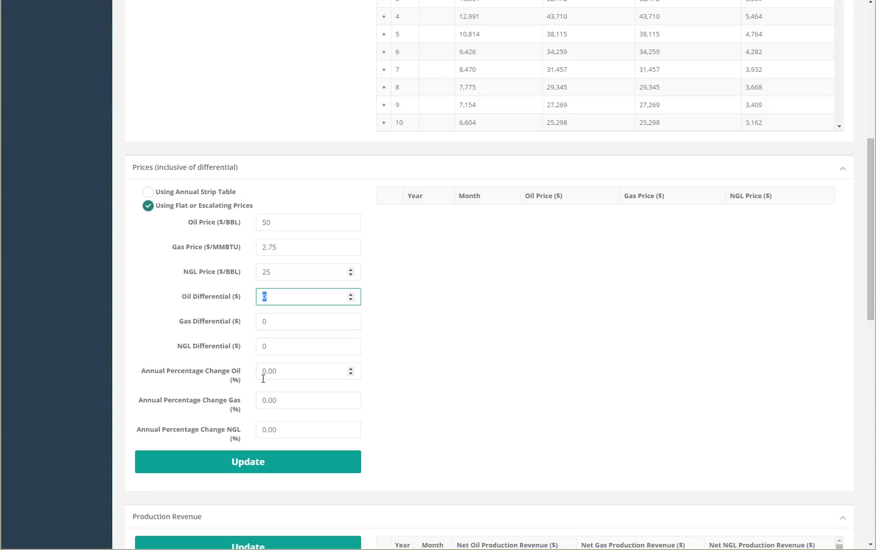
Set the Oil Differential to $7 and the Gas Differential to $.50
text(7)
key(Tab)
text(.)
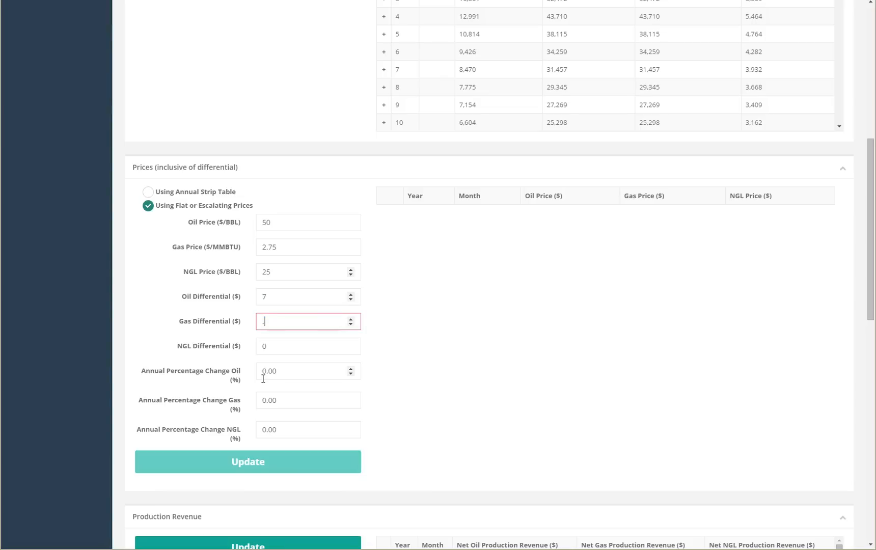
text(50)
key(Tab)
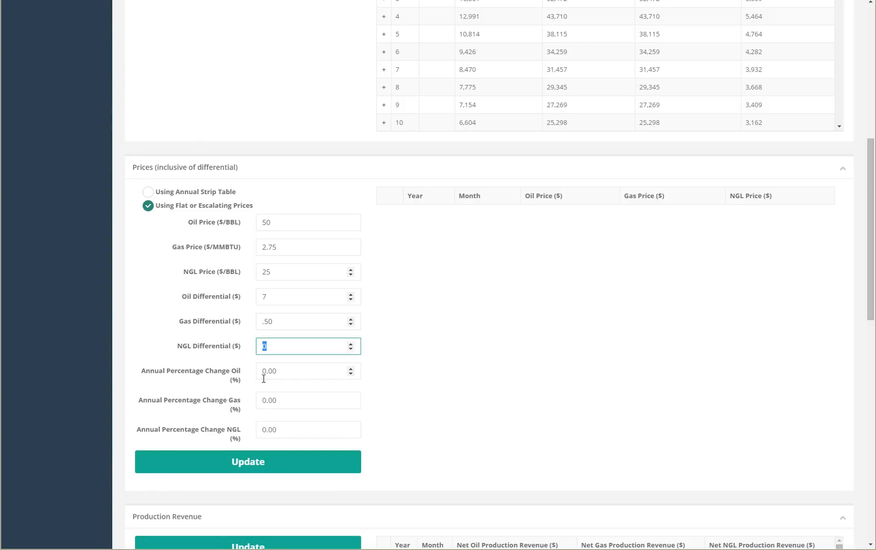
Set the annual percentage change for oil, gas and NGL to 2 % each, update the prices and inspect year 1's monthly prices
click(234, 372)
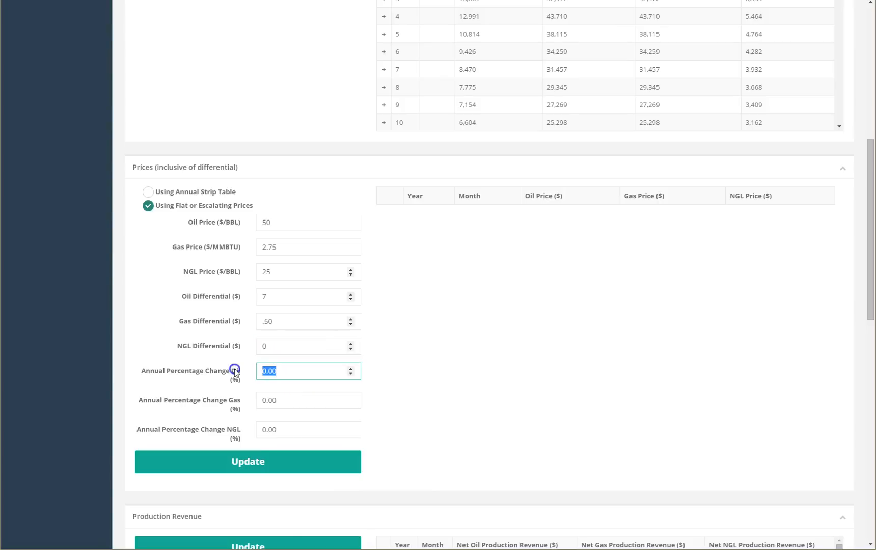
text(2)
key(Tab)
text(2)
key(Tab)
text(2)
click(232, 461)
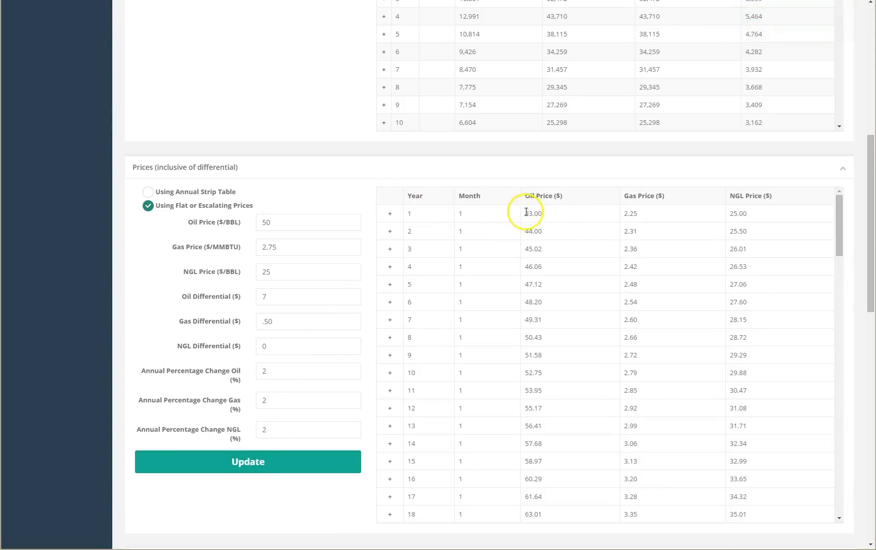
click(388, 218)
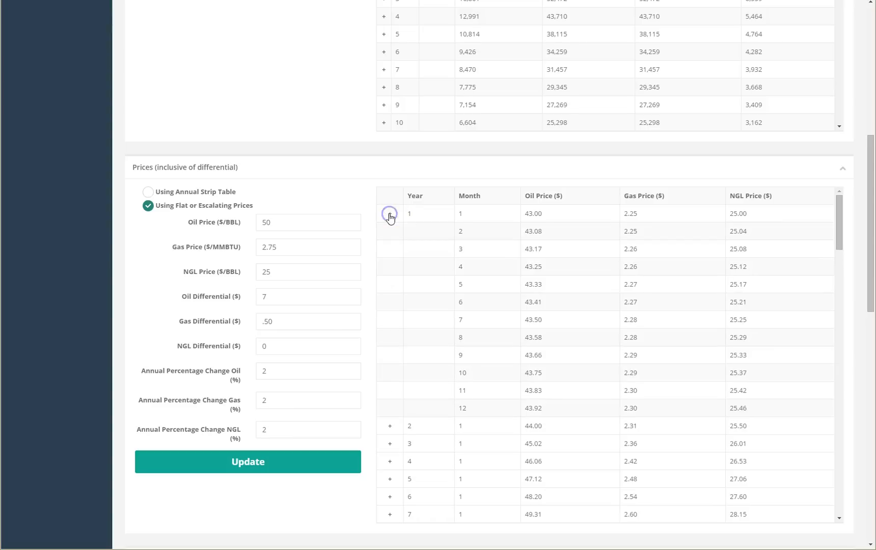
click(390, 218)
click(391, 218)
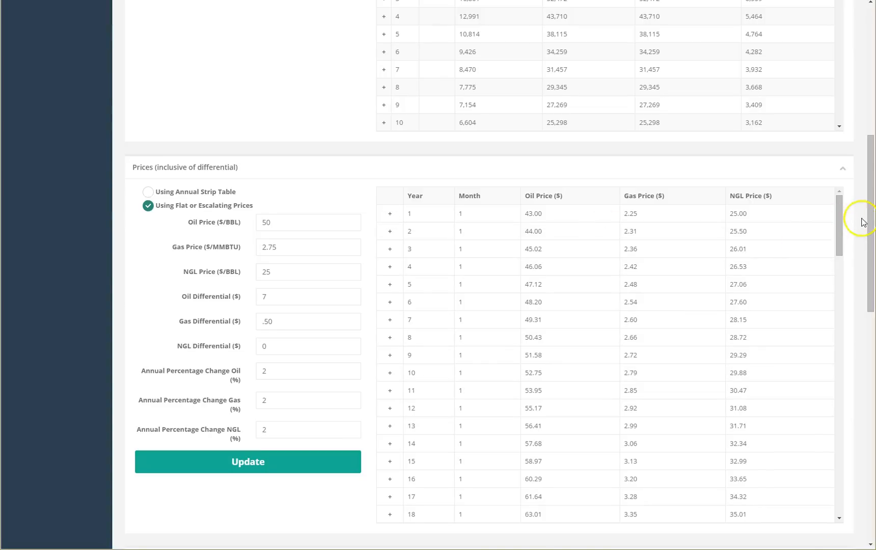
Update the Production Revenue calculation with the entered prices
drag(868, 223, 867, 329)
click(409, 236)
click(293, 164)
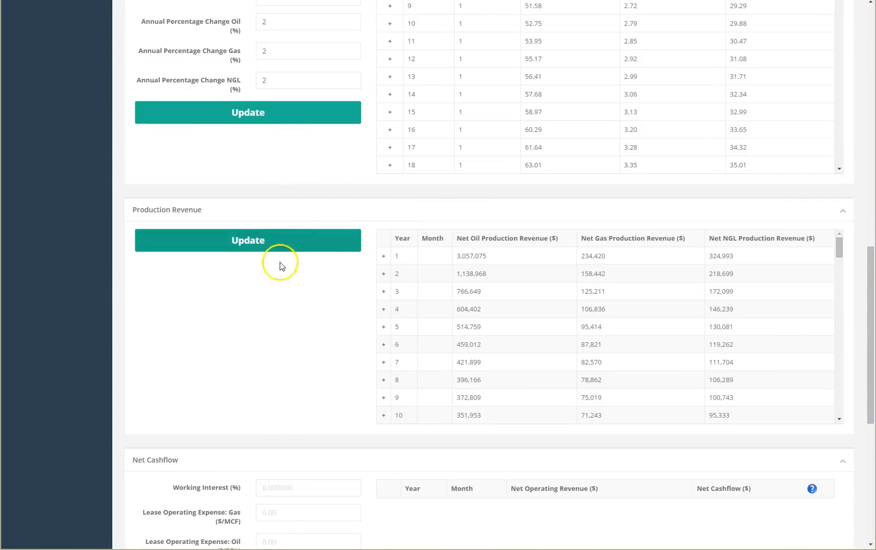
In the Net Cashflow inputs, set the Working Interest to 100 % and the oil Lease Operating Expense to 10 $/BBL
scroll(277, 344, down, 5)
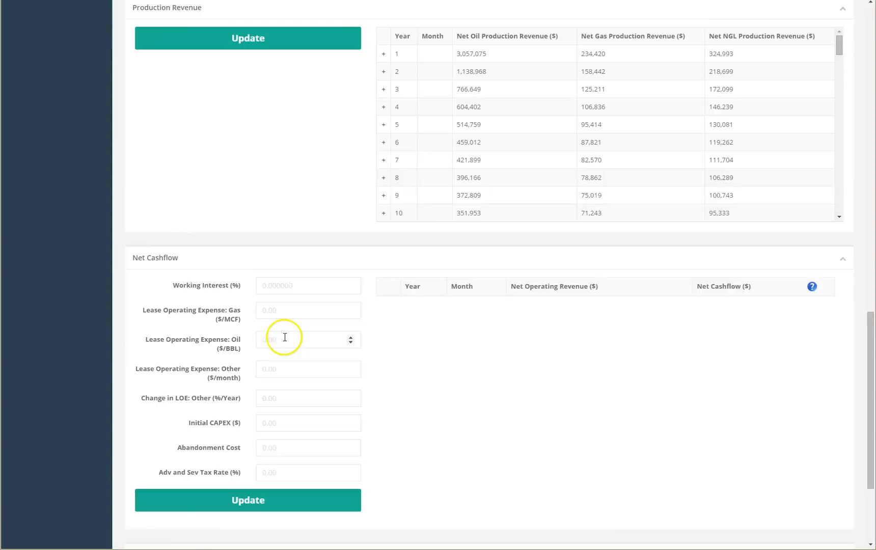
scroll(285, 341, down, 1)
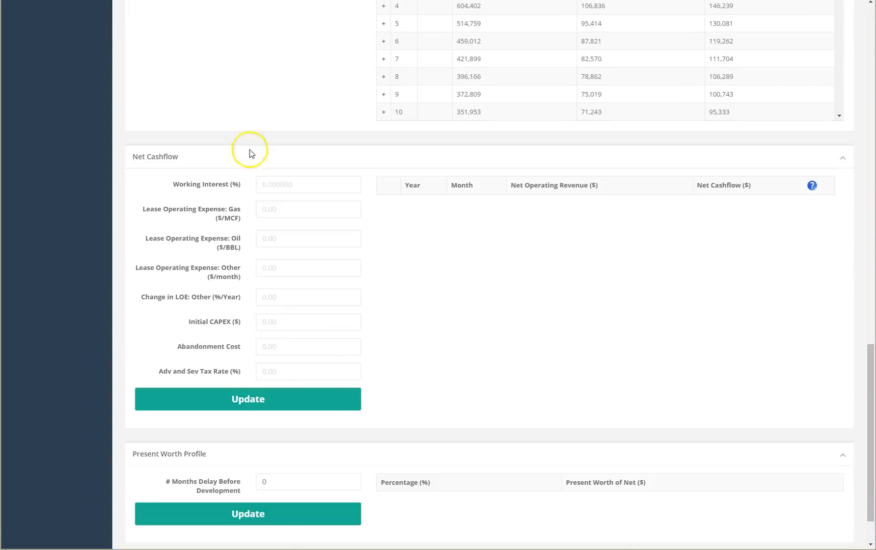
click(269, 184)
text(10)
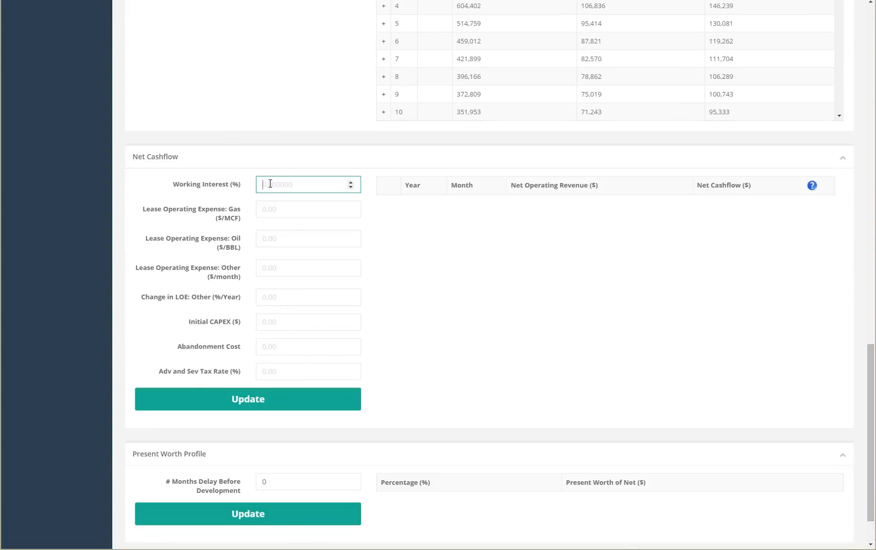
text(0)
key(Tab)
key(Tab)
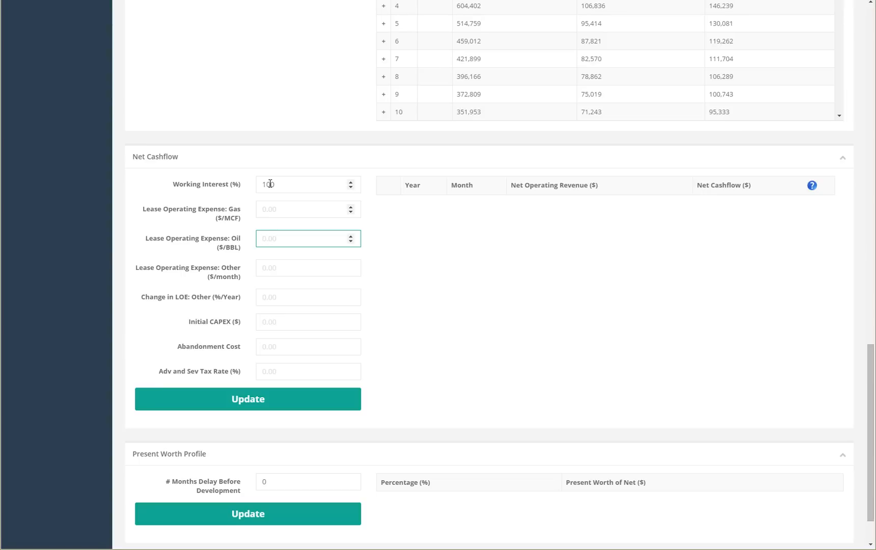
text(10)
key(Tab)
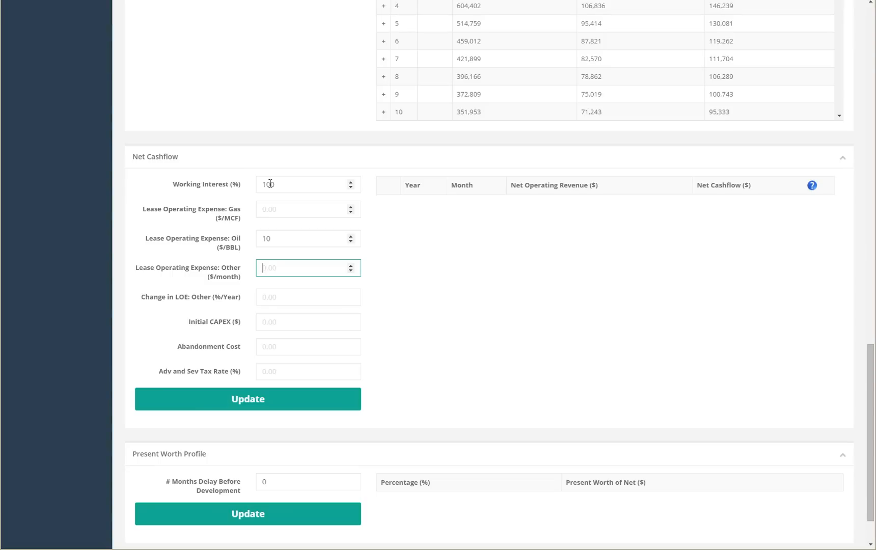
Set the other Lease Operating Expense to 10000 $/month and its yearly change to -2 %
text(10000)
key(Tab)
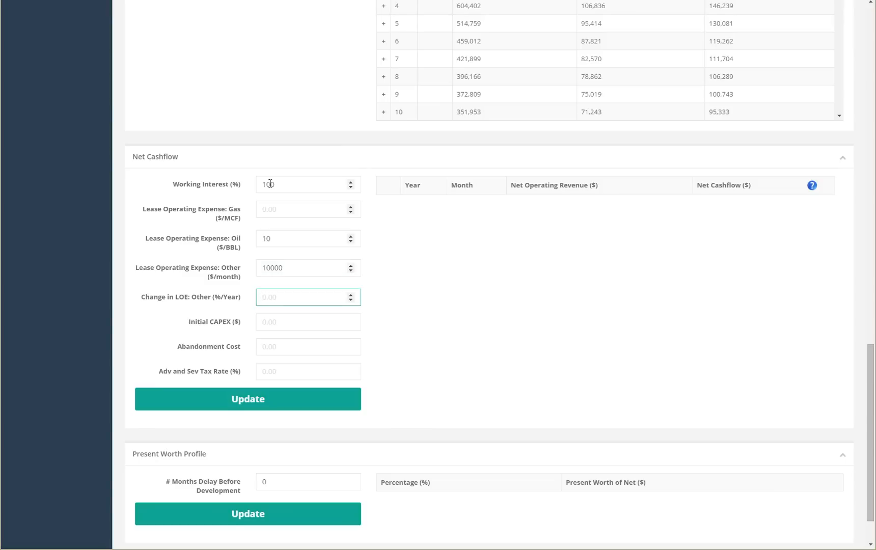
text(-)
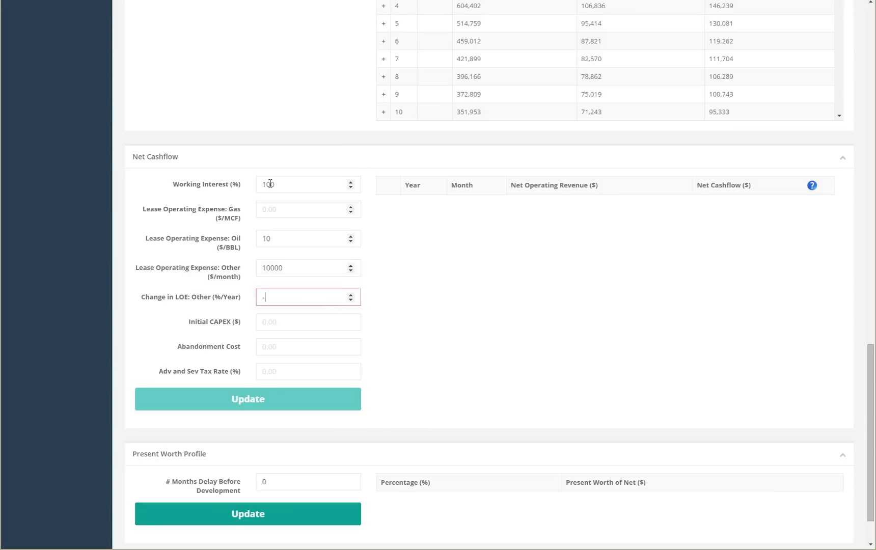
text(2)
key(Tab)
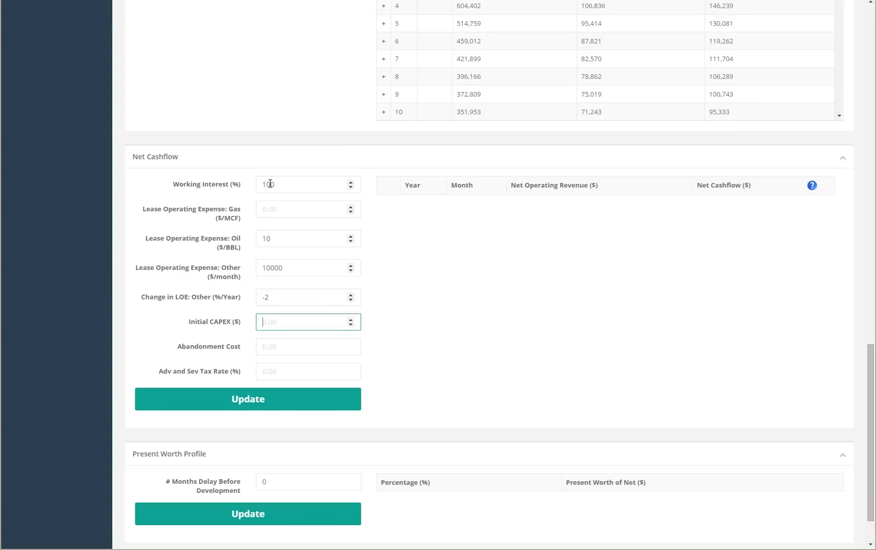
Set Initial CAPEX to $6000000, Abandonment Cost to 100000 and Adv and Sev Tax Rate to 7.5 %, and update the net cashflow
text(6000000)
key(Tab)
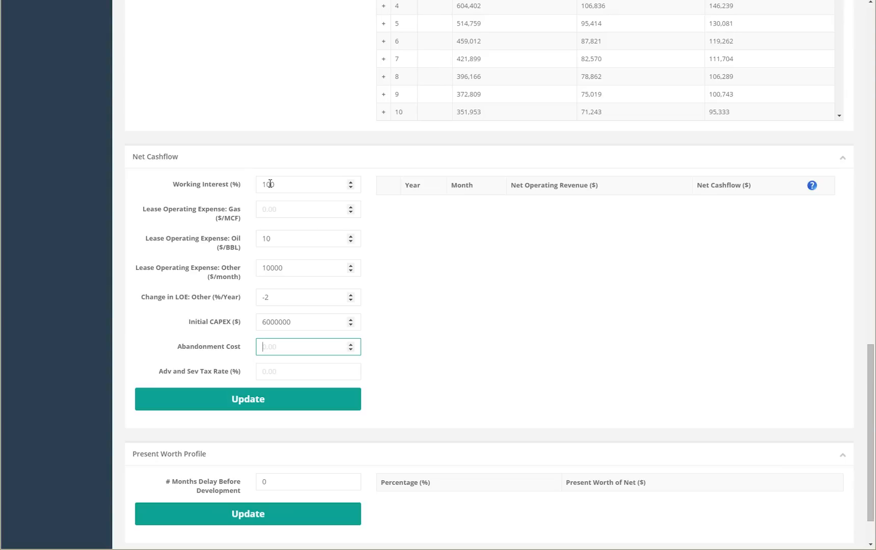
text(100000)
key(Tab)
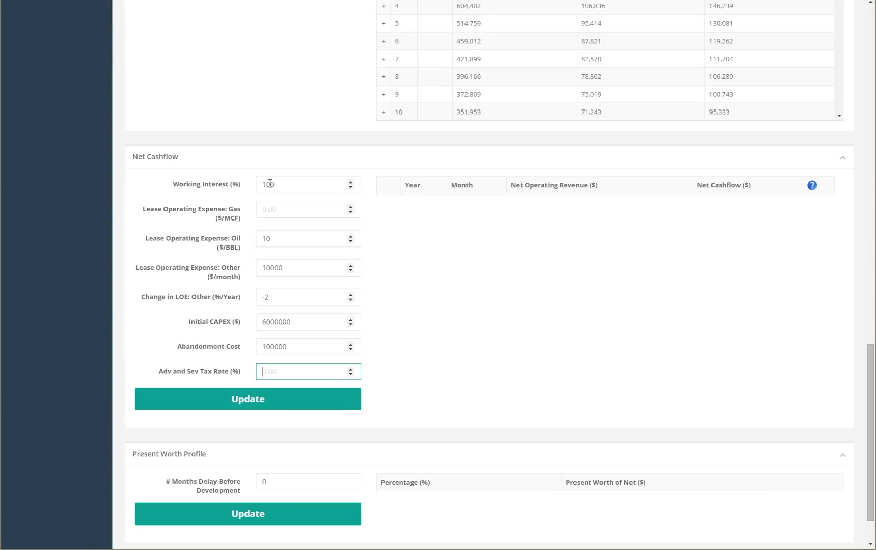
text(7.5)
click(264, 399)
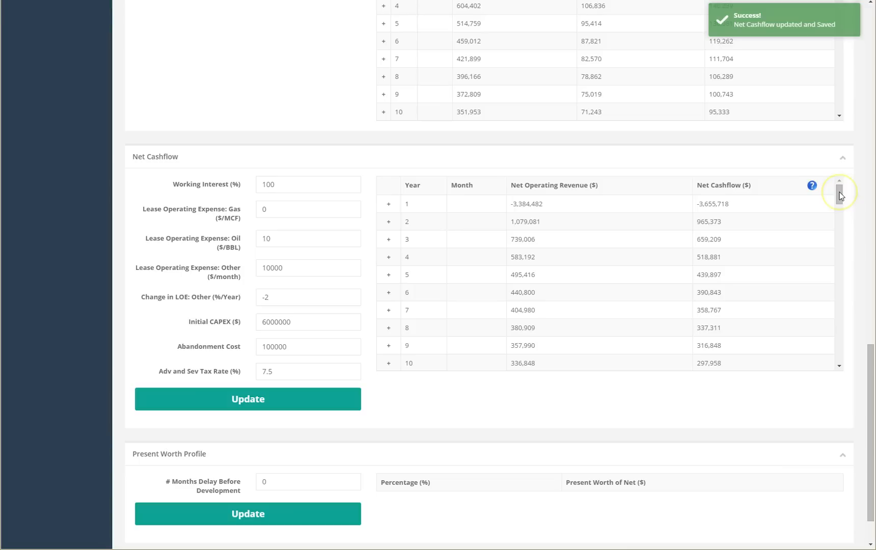
Review the Net Cashflow table, checking the monthly breakdown of year 1 and the yearly figures through the end of the well's life
click(390, 204)
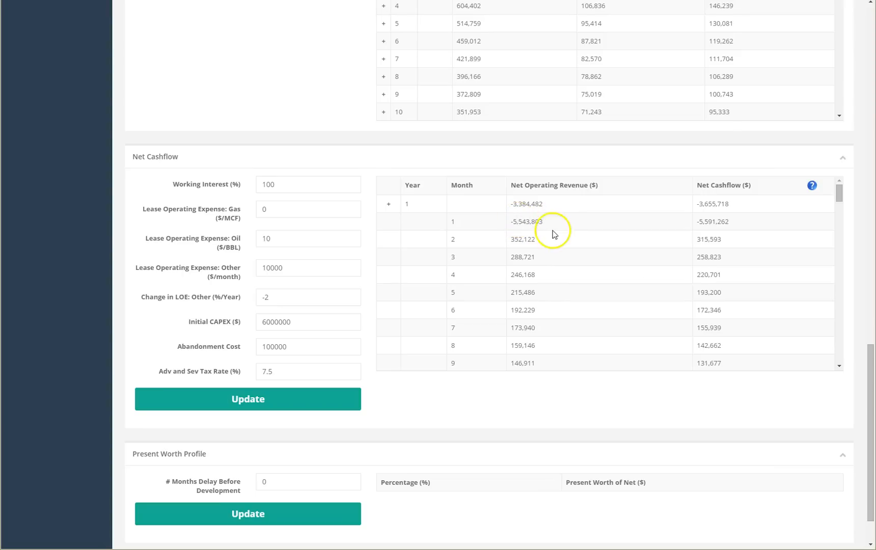
click(390, 205)
drag(840, 198, 832, 276)
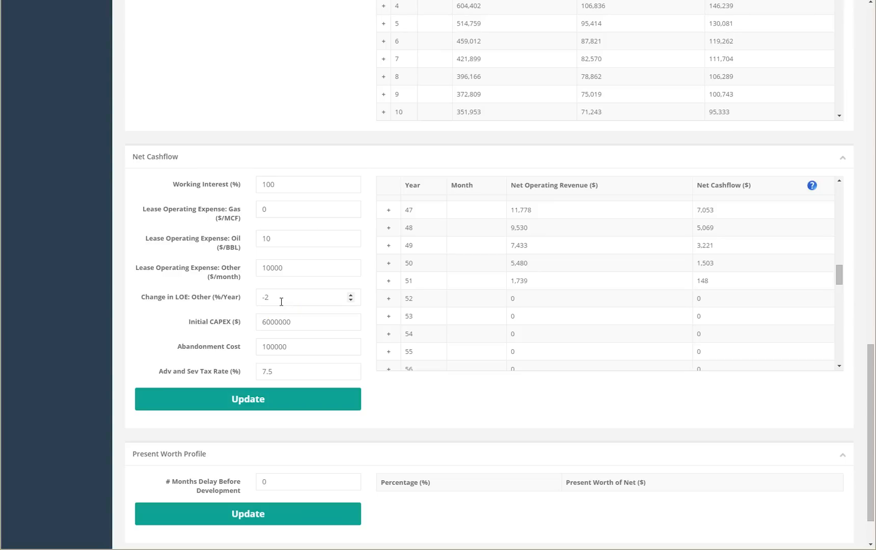
Update the Present Worth Profile with a 0-month delay before development and inspect its PV 8 and PV 10 rows
drag(871, 365, 868, 416)
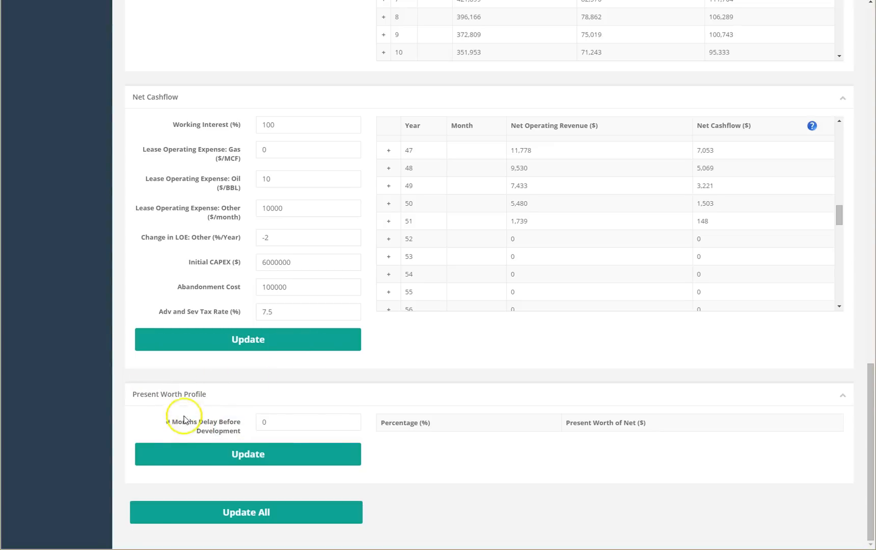
click(188, 453)
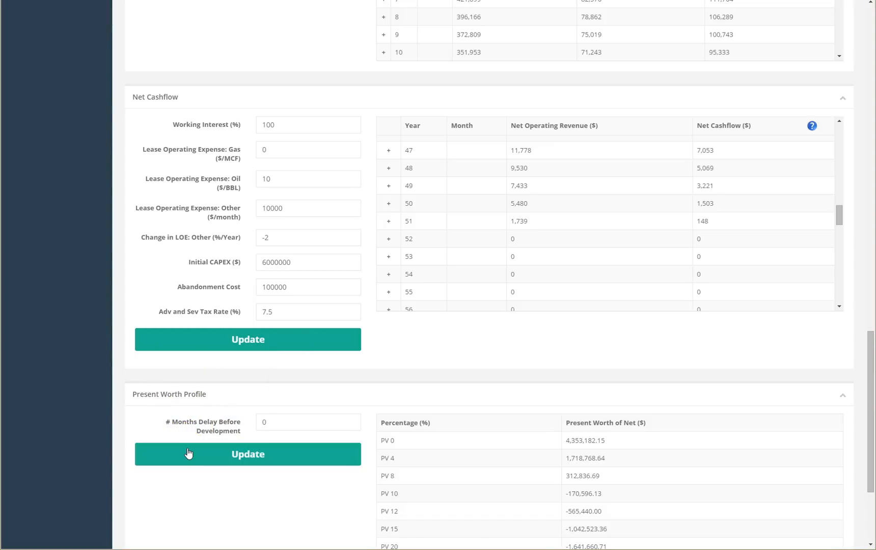
scroll(188, 452, down, 3)
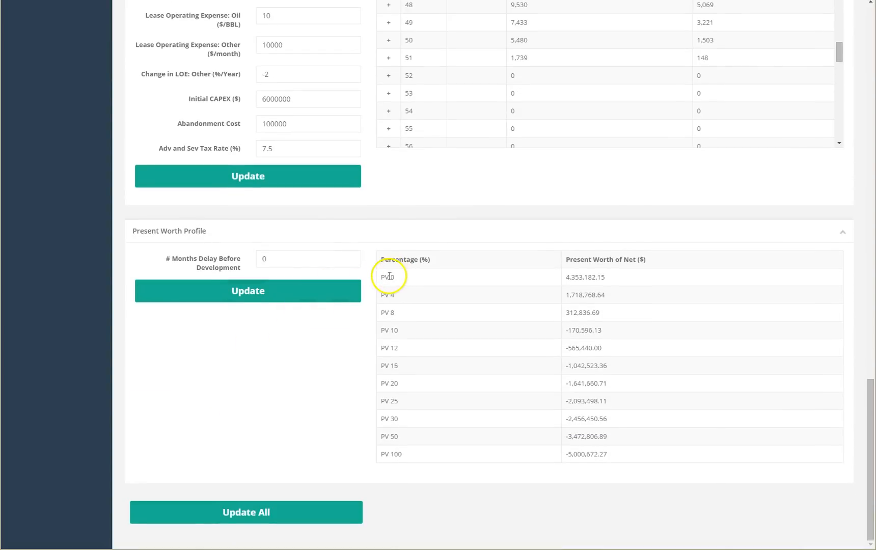
click(606, 278)
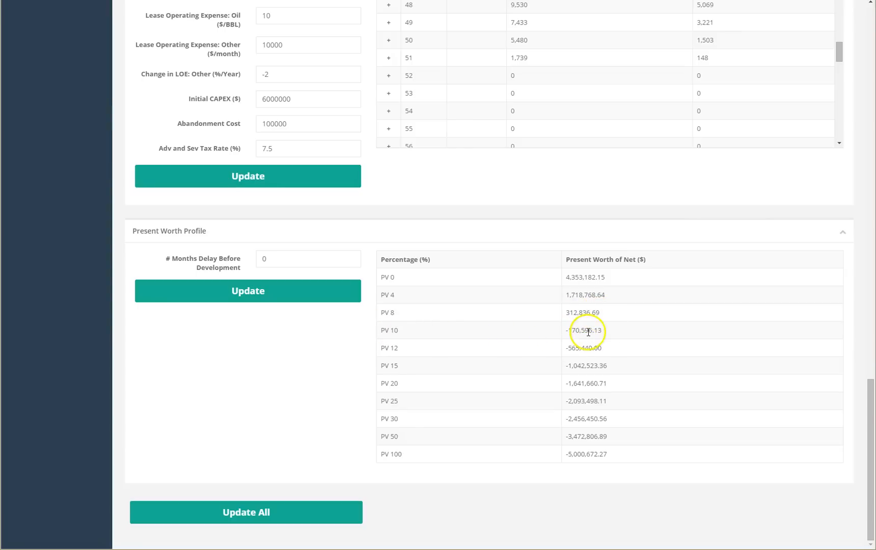
drag(602, 329, 377, 315)
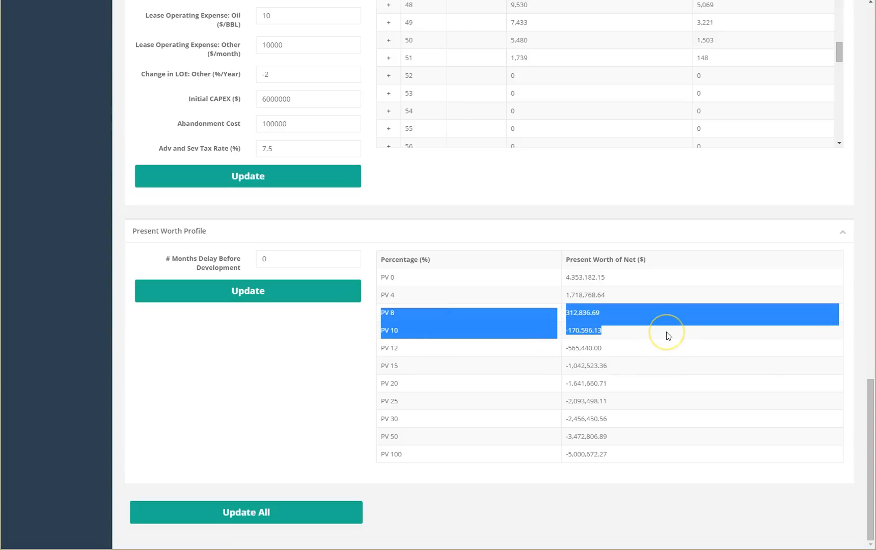
click(695, 512)
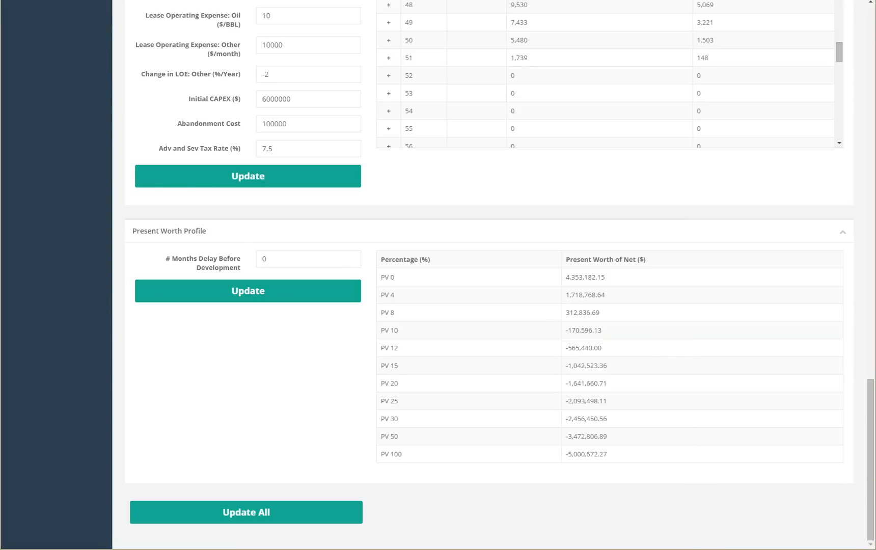
Open the project's Buildout Model and look over its model type, new well and purchase value sections
drag(871, 512, 859, 72)
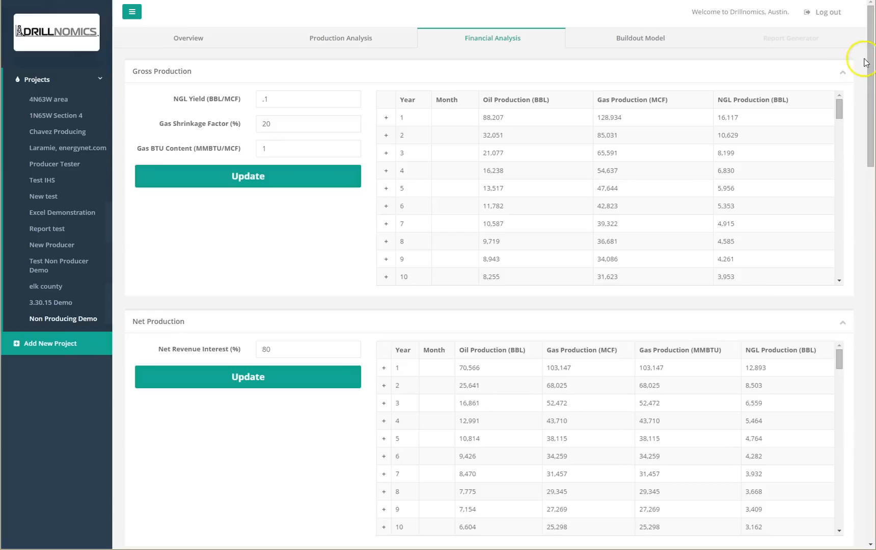
click(645, 37)
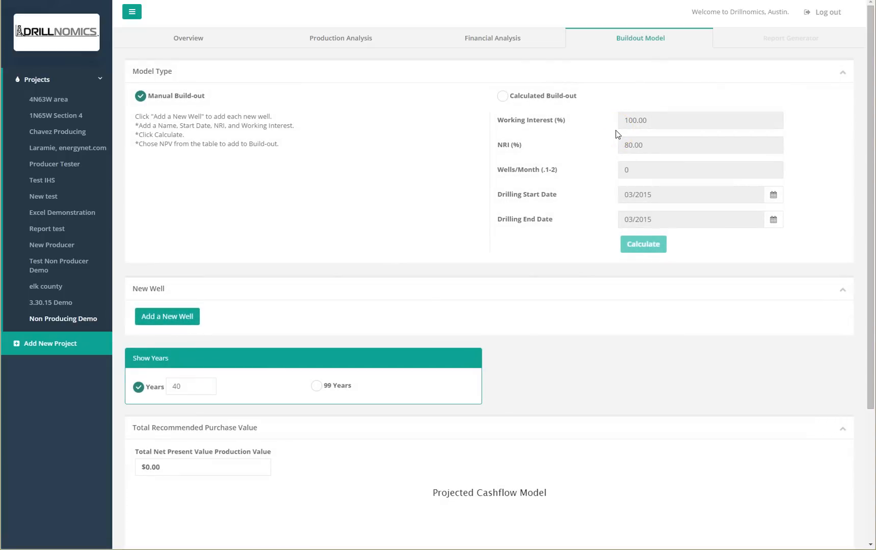
scroll(301, 243, down, 1)
scroll(302, 242, down, 3)
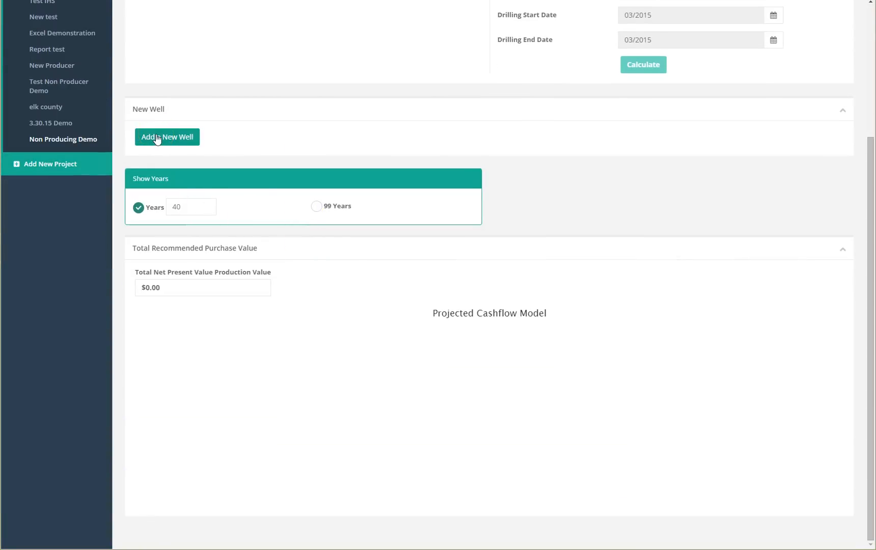
scroll(158, 139, up, 3)
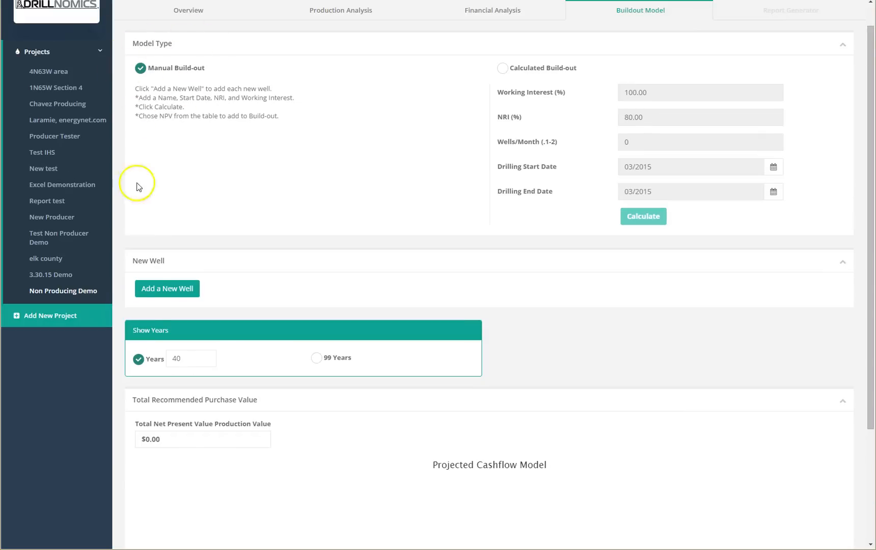
Add Well 1 to the manual build-out with a delay start date of 01/2016 and calculate its present worth
click(161, 289)
scroll(294, 267, down, 1)
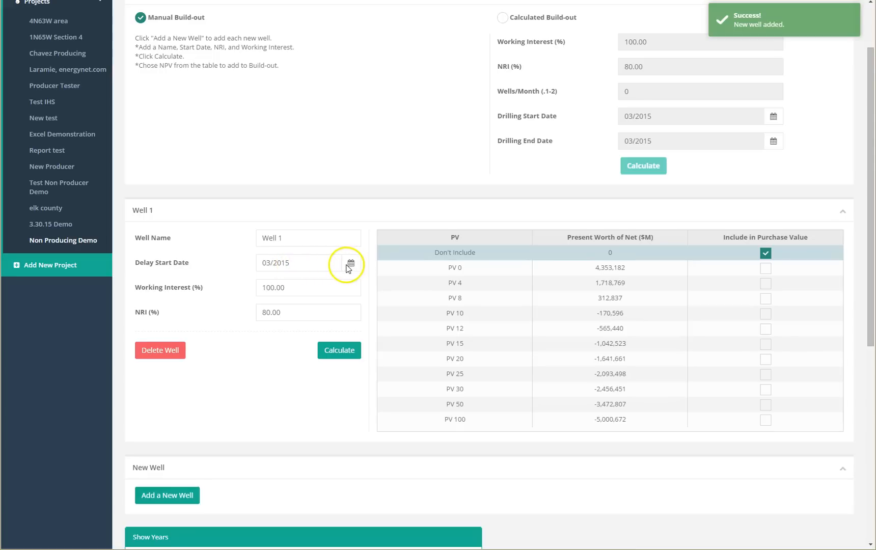
click(312, 261)
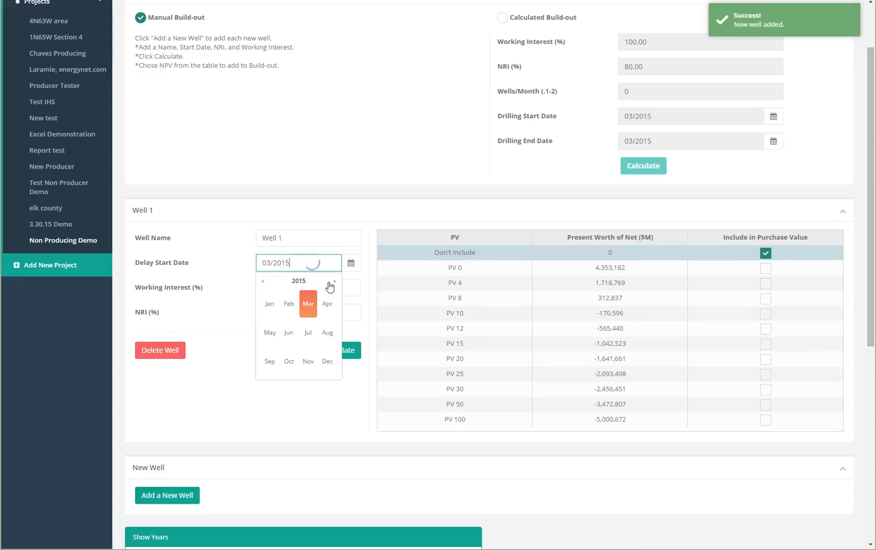
click(267, 303)
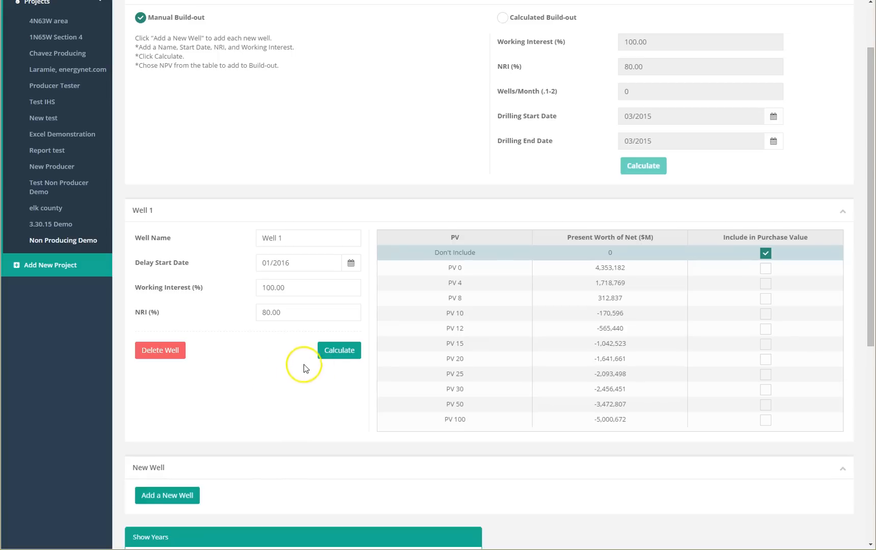
click(336, 351)
Add Well 2 with a delay start date of 03/2016 and calculate its present worth
scroll(337, 356, down, 3)
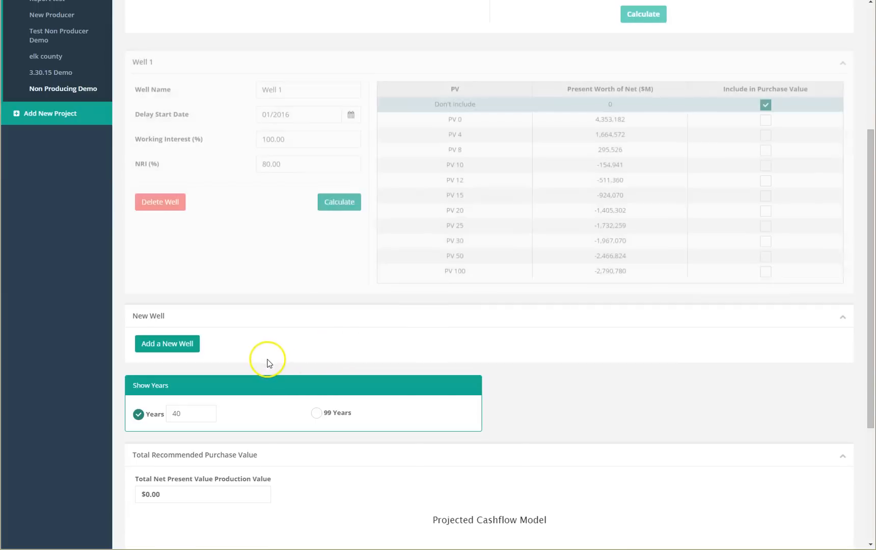
click(170, 348)
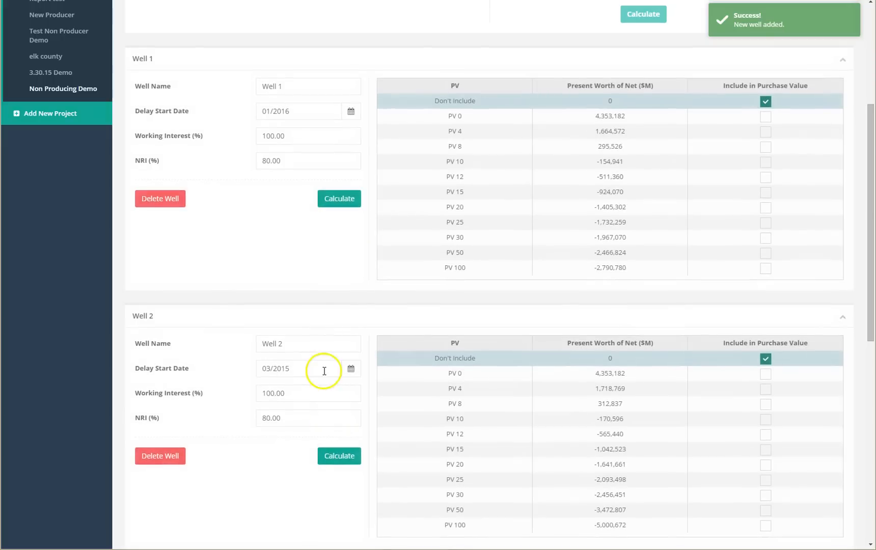
click(311, 368)
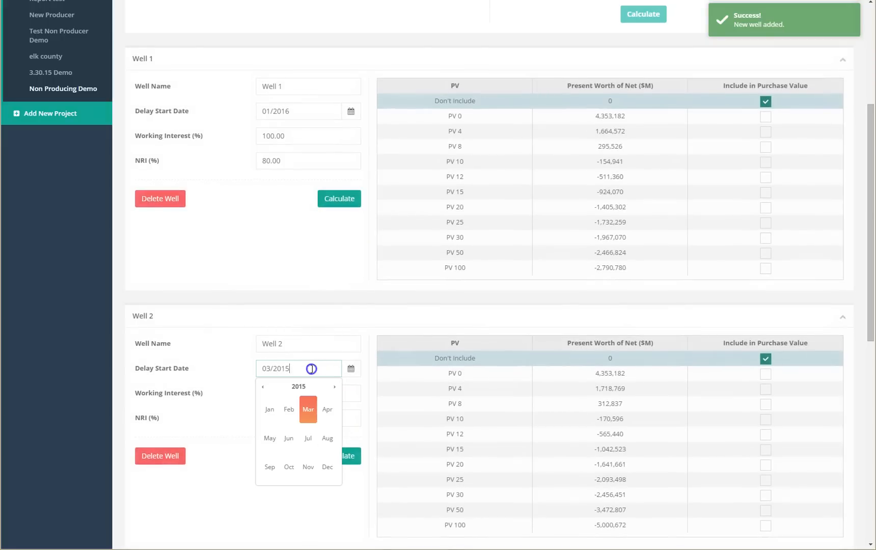
click(335, 386)
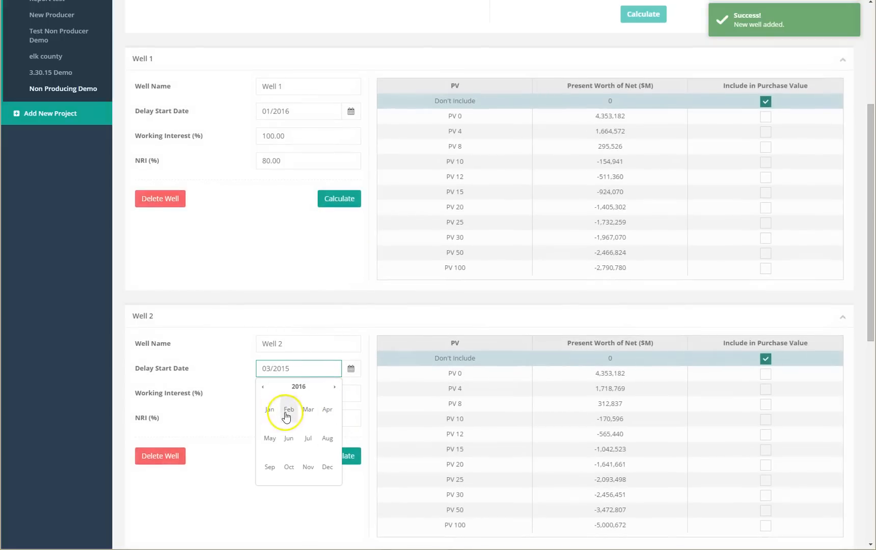
click(287, 414)
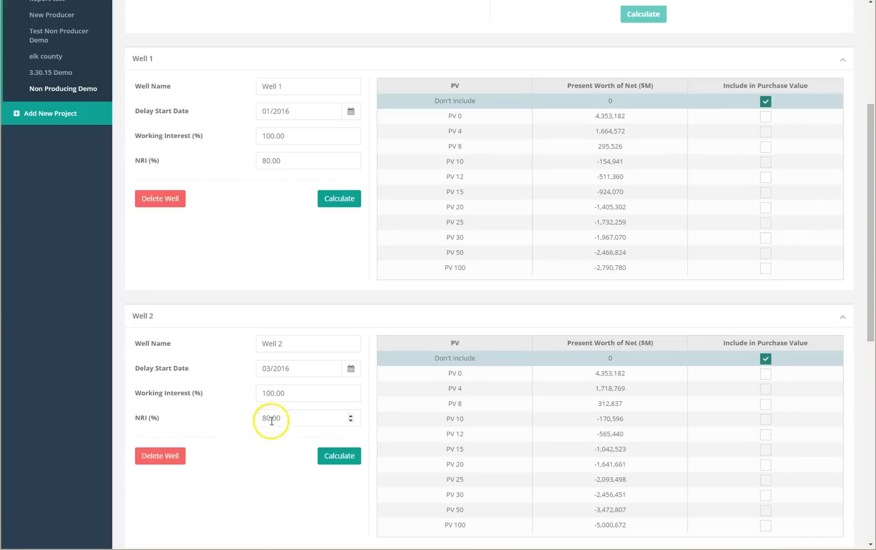
click(342, 460)
Add Well 3 to the build-out and set its delay start date to 01/2017
scroll(343, 461, down, 4)
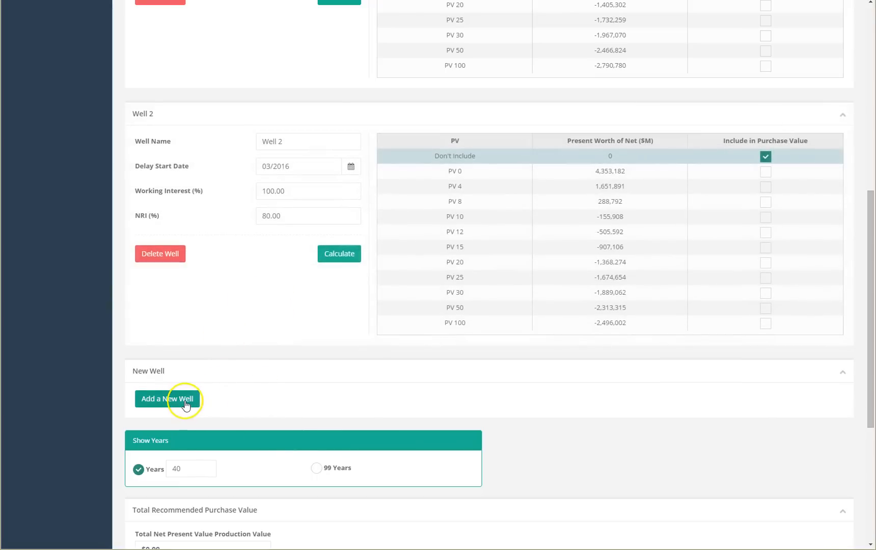
click(185, 400)
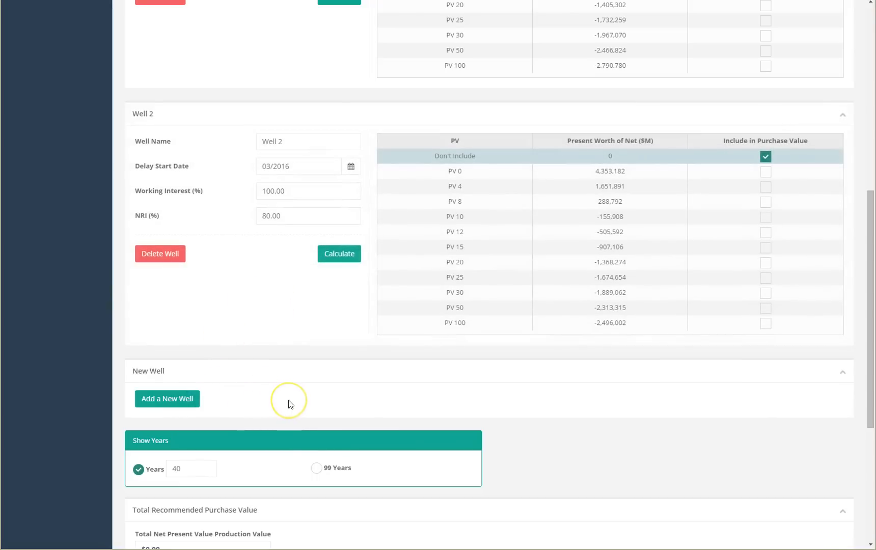
scroll(288, 402, down, 4)
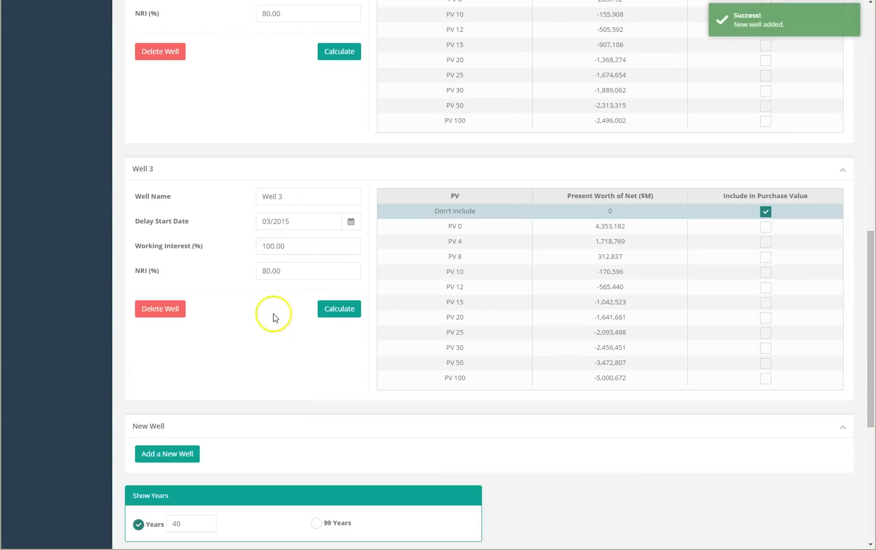
click(295, 220)
click(334, 239)
click(334, 239)
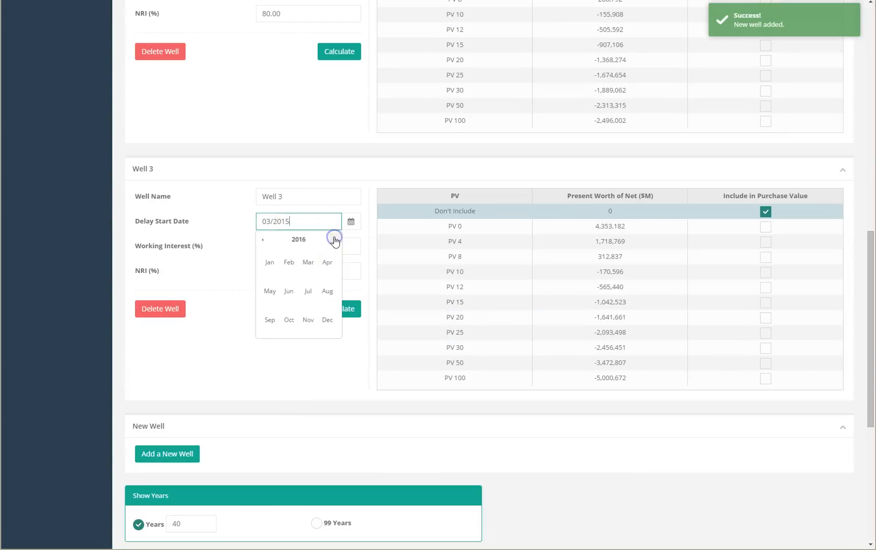
click(274, 264)
click(279, 366)
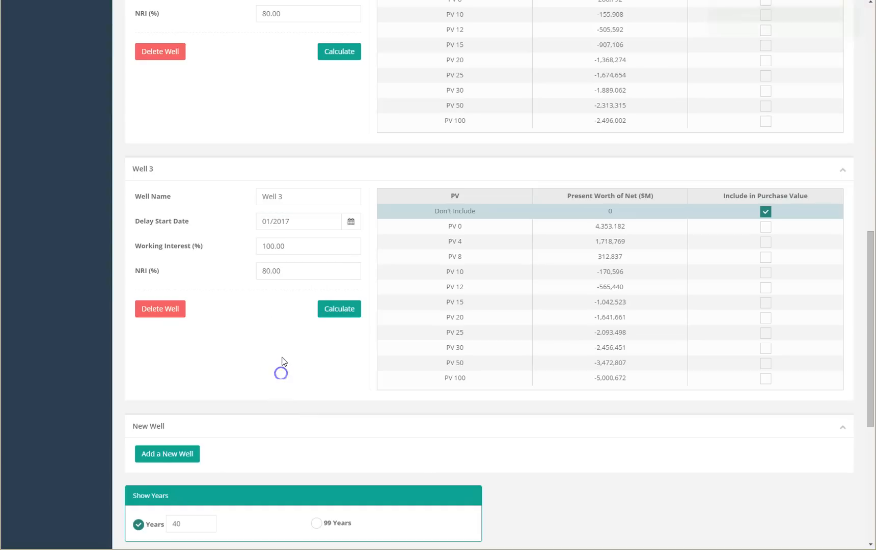
Set Well 3's Working Interest to 50 % and NRI to 40 %, and calculate its present worth
drag(299, 247, 256, 245)
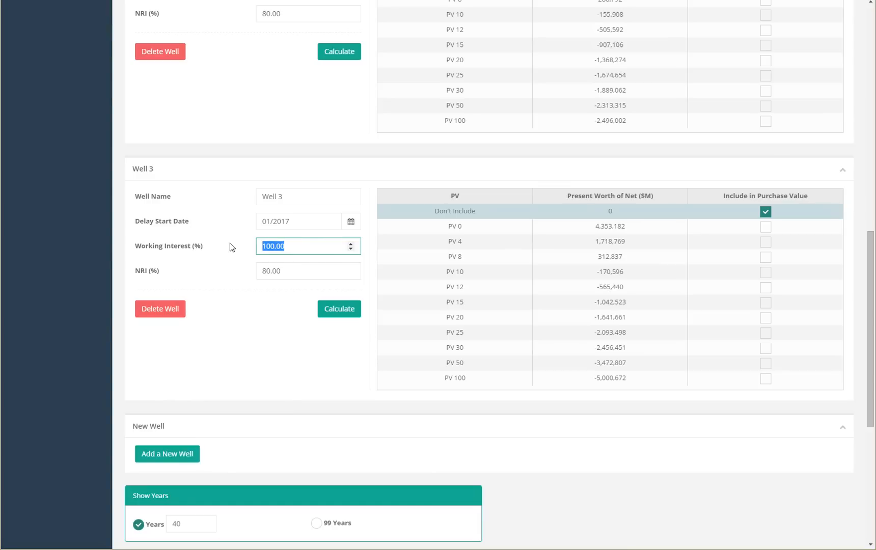
text(50)
key(Tab)
text(40)
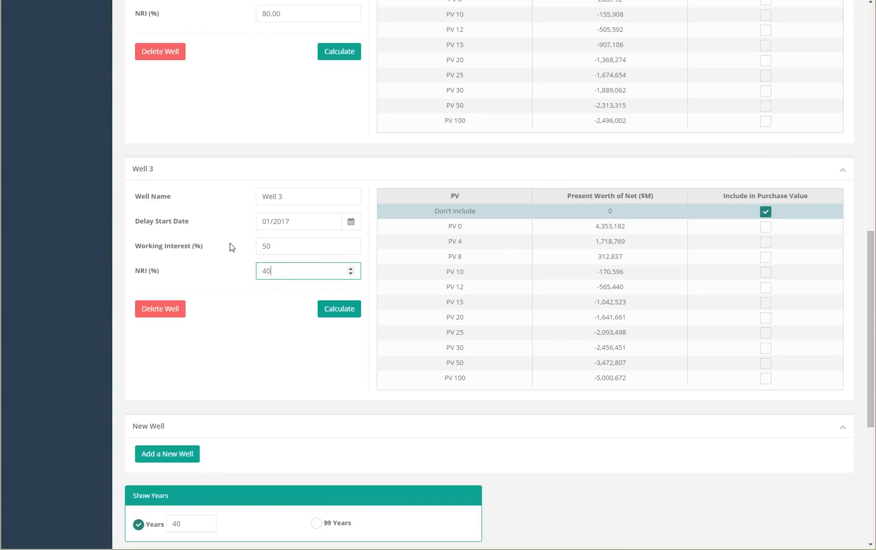
click(340, 308)
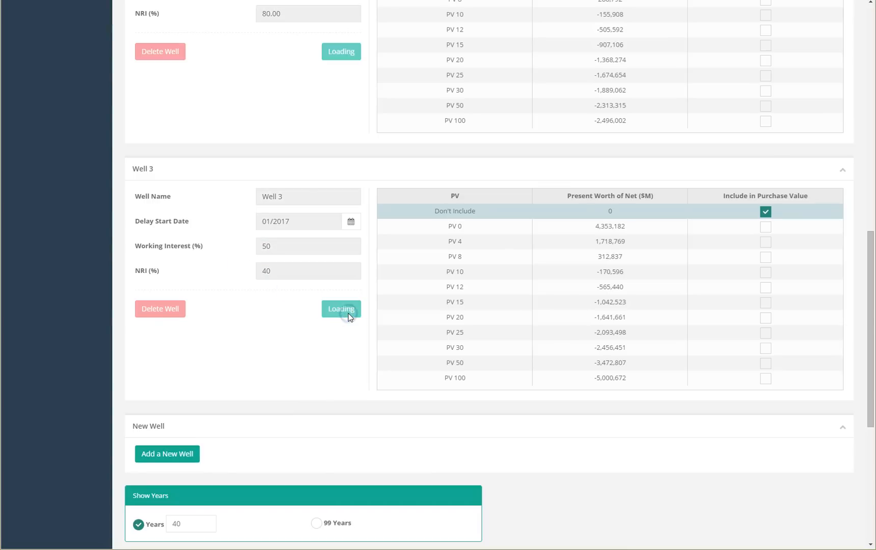
Add Well 4 with a delay start date of 03/2017 and calculate its present worth
click(176, 454)
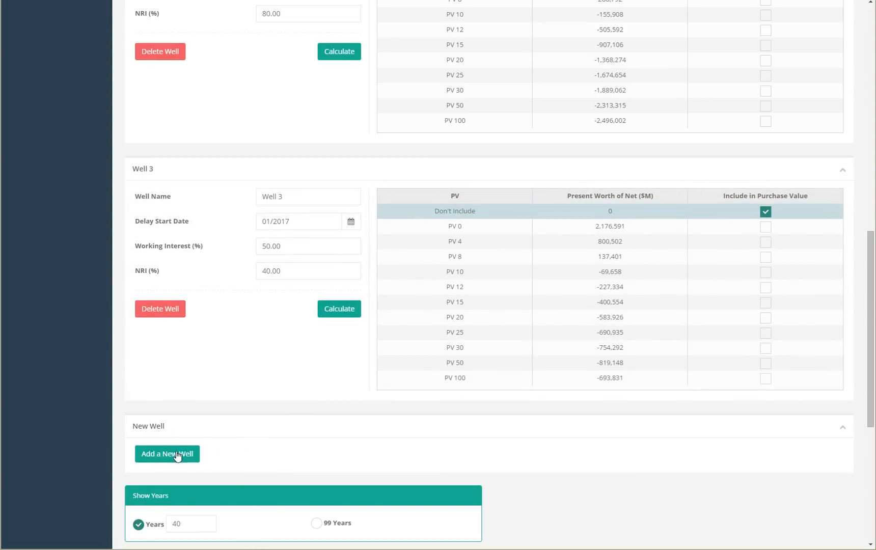
scroll(237, 445, down, 4)
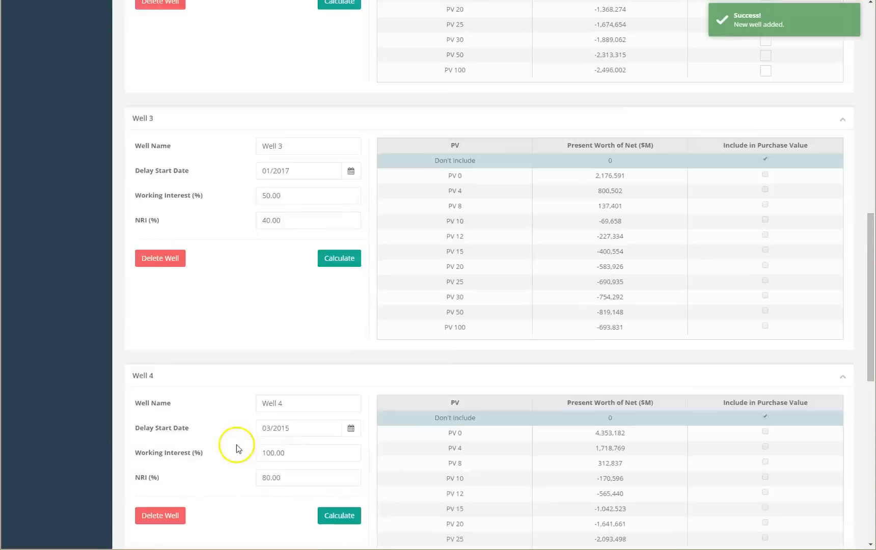
click(331, 276)
click(336, 296)
click(308, 317)
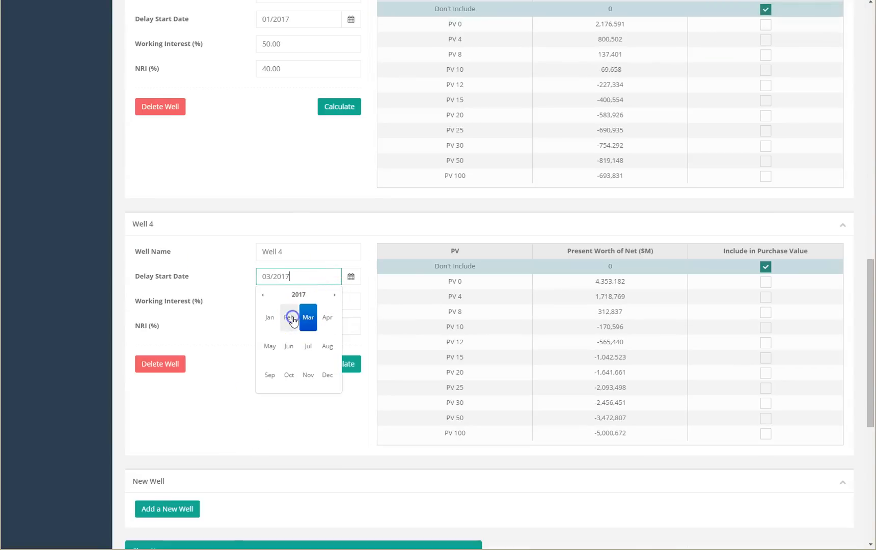
click(231, 401)
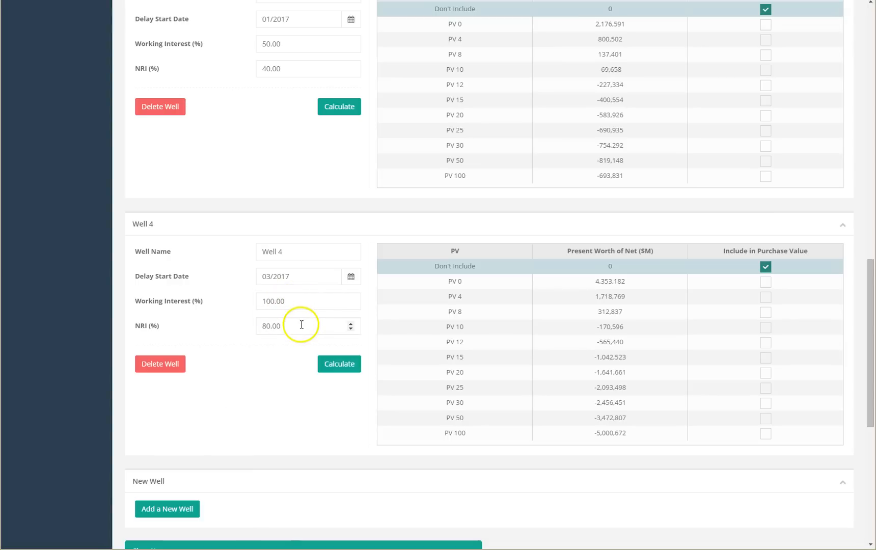
click(341, 365)
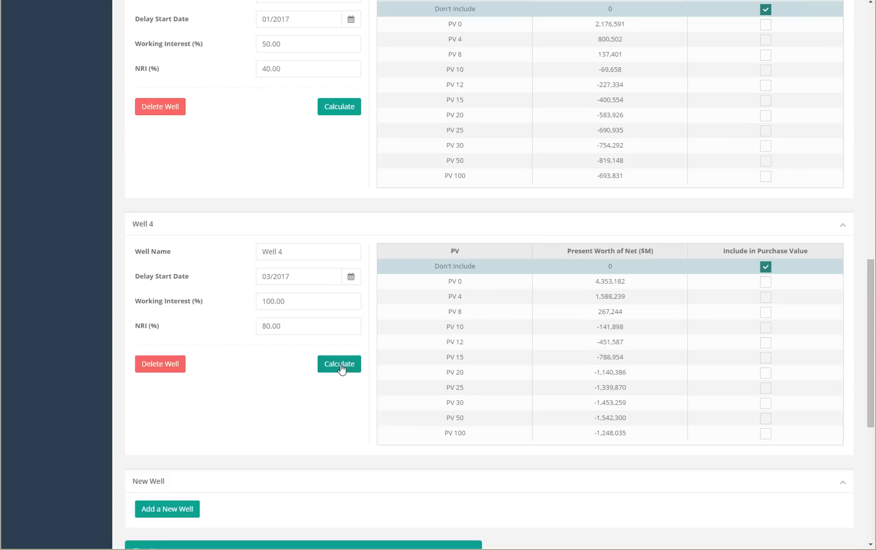
Include Well 1's PV 8 present worth in the purchase value
scroll(342, 368, up, 14)
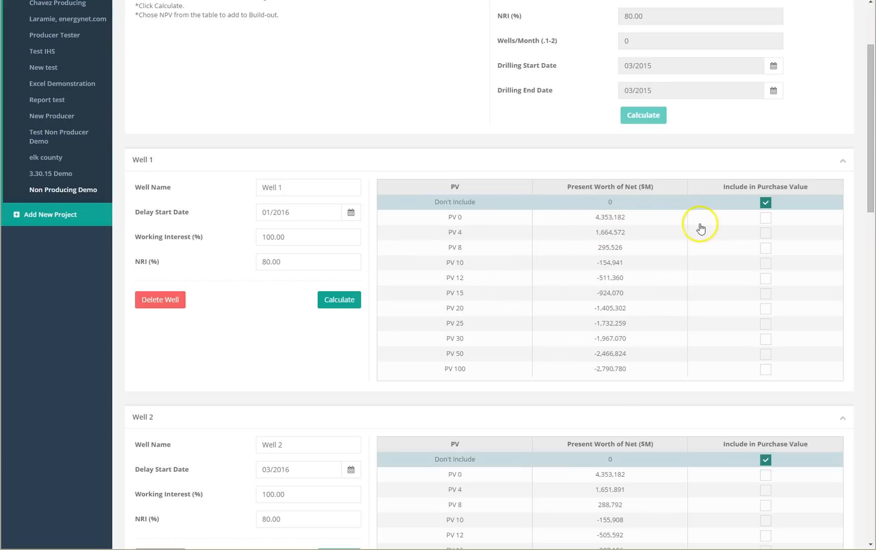
click(766, 248)
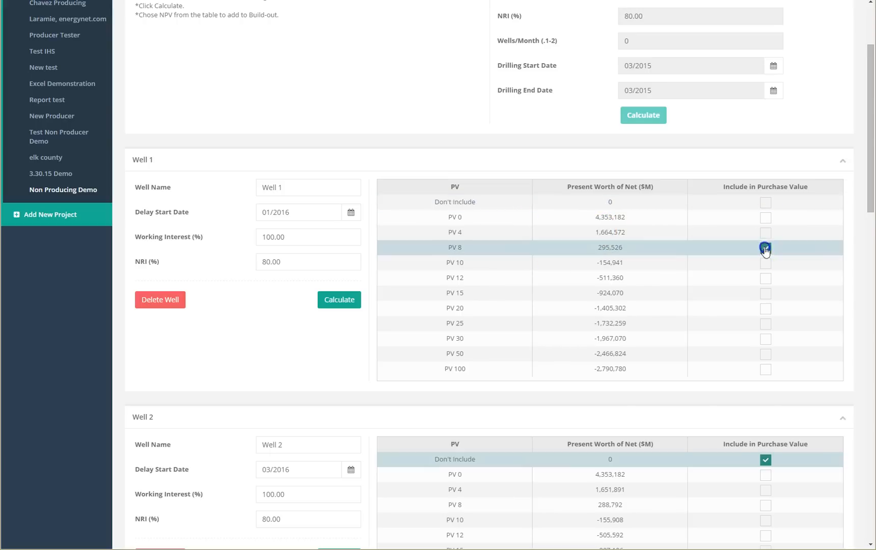
Include the PV 8 present worth of Well 2, Well 3 and Well 4 in the purchase value
drag(871, 202, 845, 322)
click(766, 279)
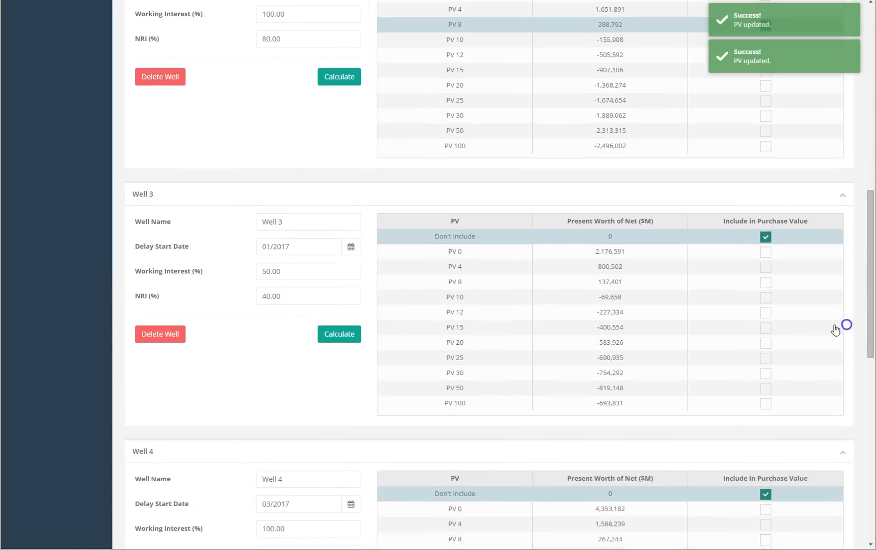
click(769, 283)
drag(869, 280, 868, 350)
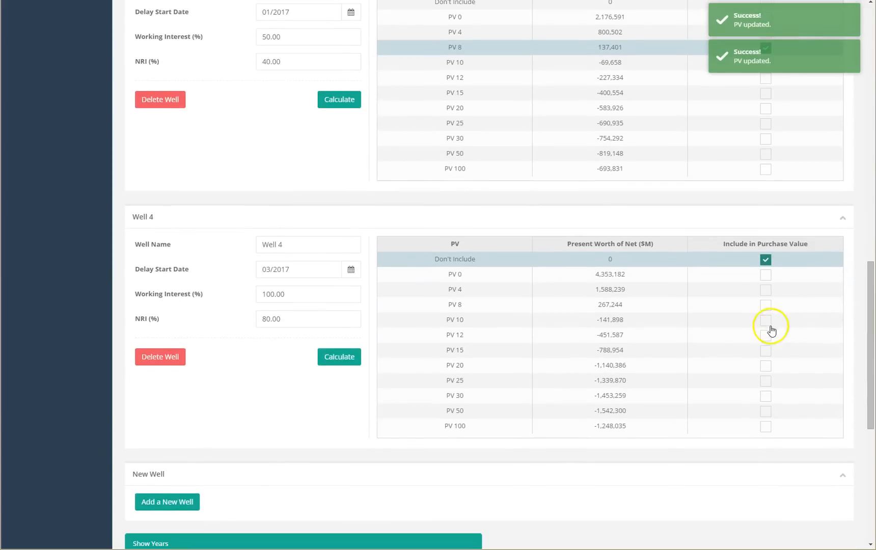
click(766, 305)
Limit the projected cashflow model chart to 10 years and check the total net present value production value
drag(863, 271, 855, 422)
double_click(166, 207)
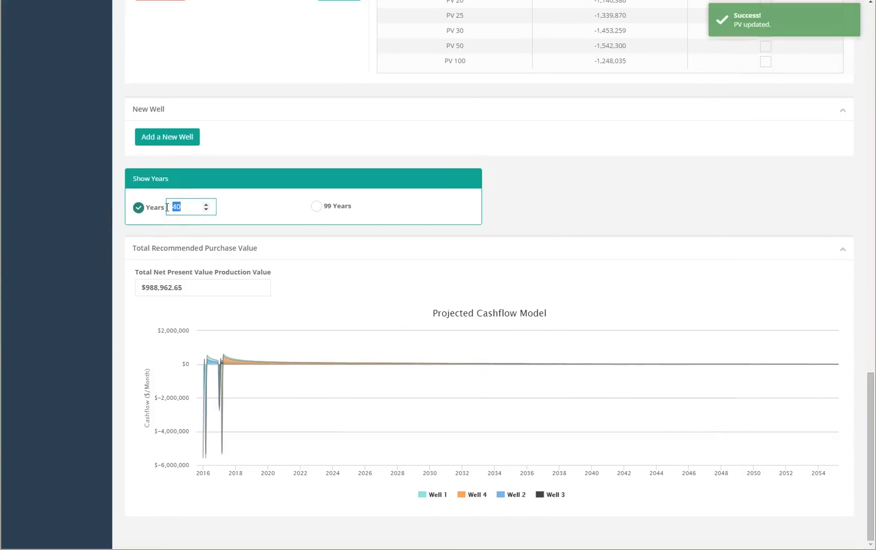
text(1)
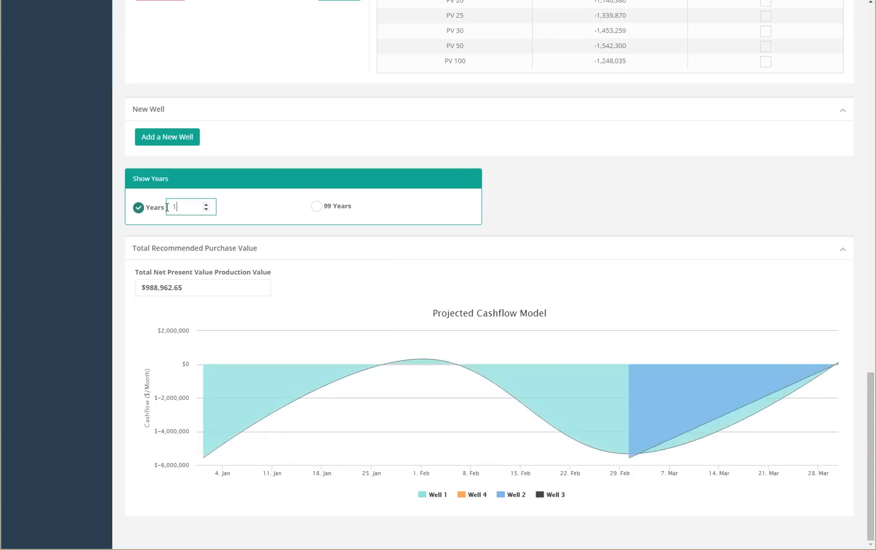
text(0)
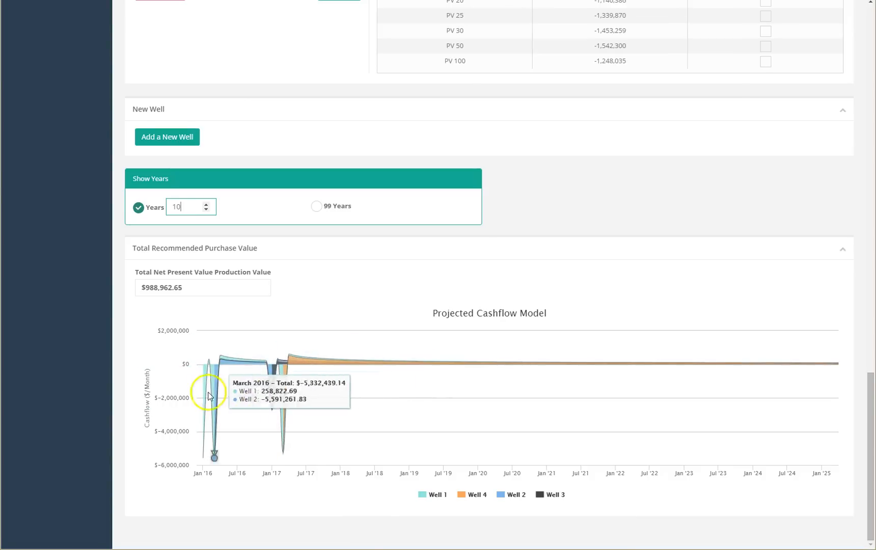
click(187, 291)
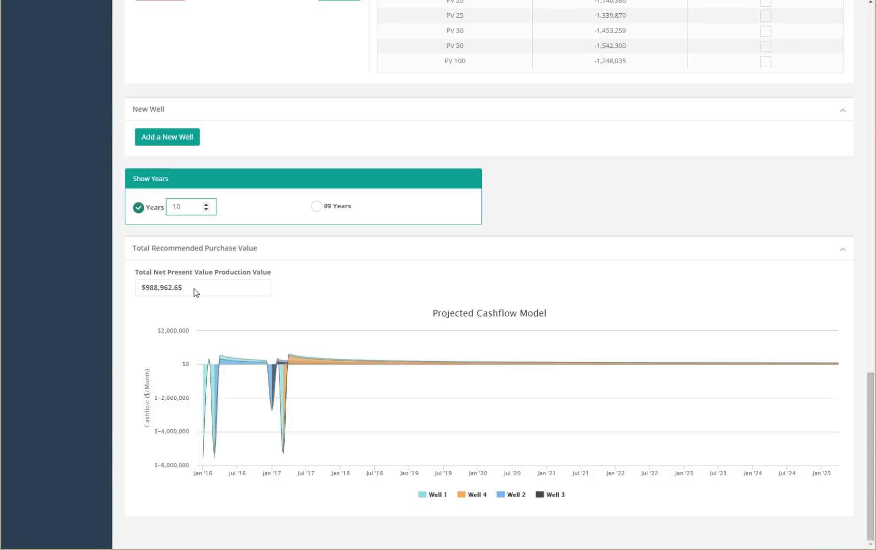
Open the project report for the non-producing property, look through its build-out pages, and download it as a PDF
scroll(194, 294, up, 1)
scroll(194, 294, up, 4)
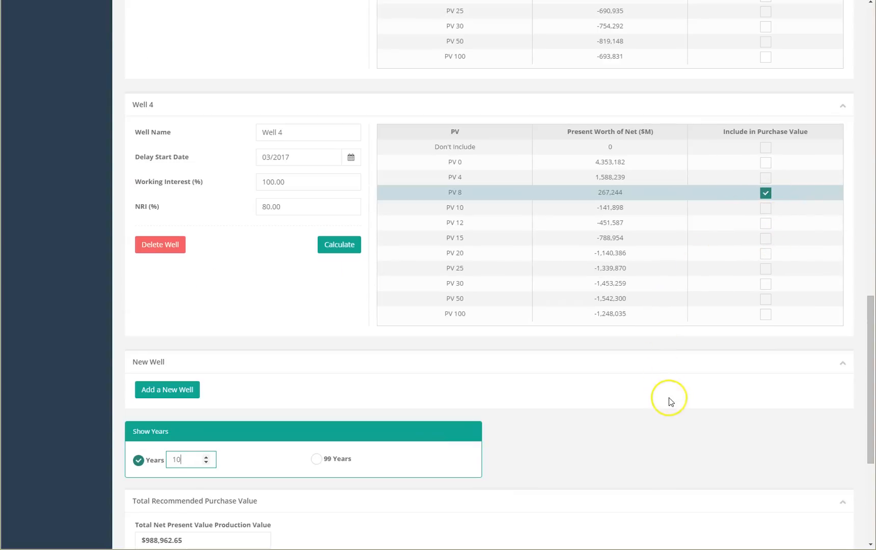
scroll(671, 402, up, 12)
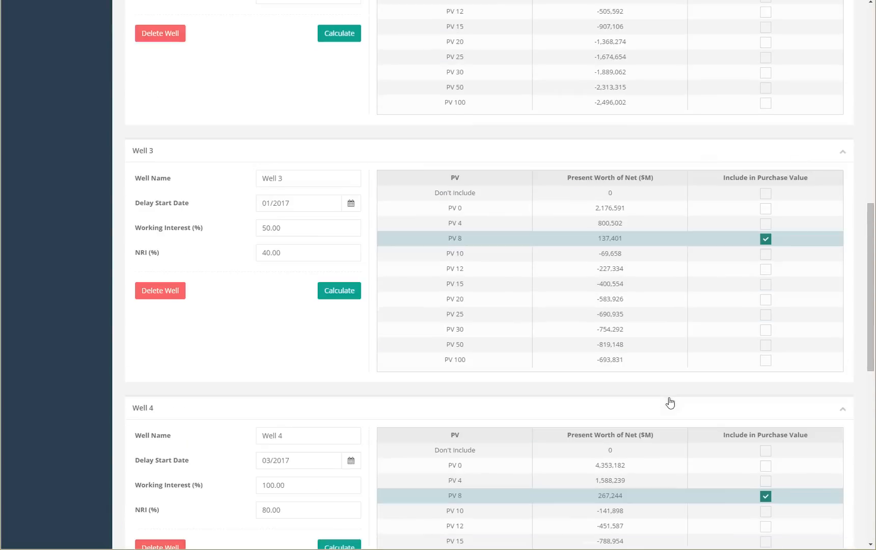
scroll(670, 402, up, 7)
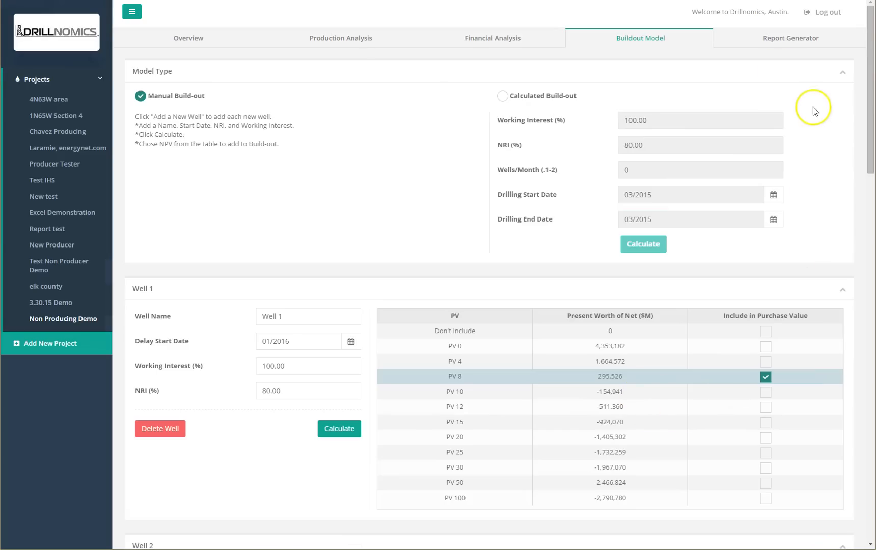
click(775, 42)
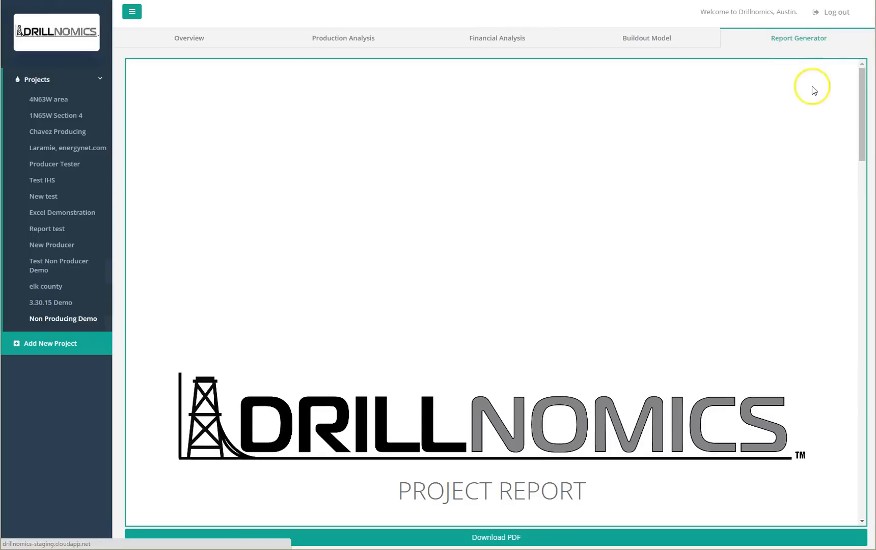
drag(860, 86, 865, 508)
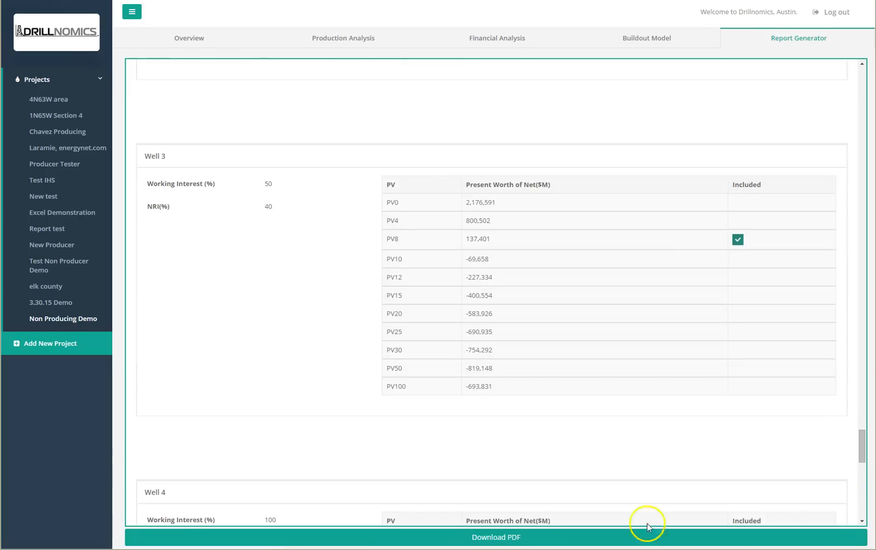
click(469, 541)
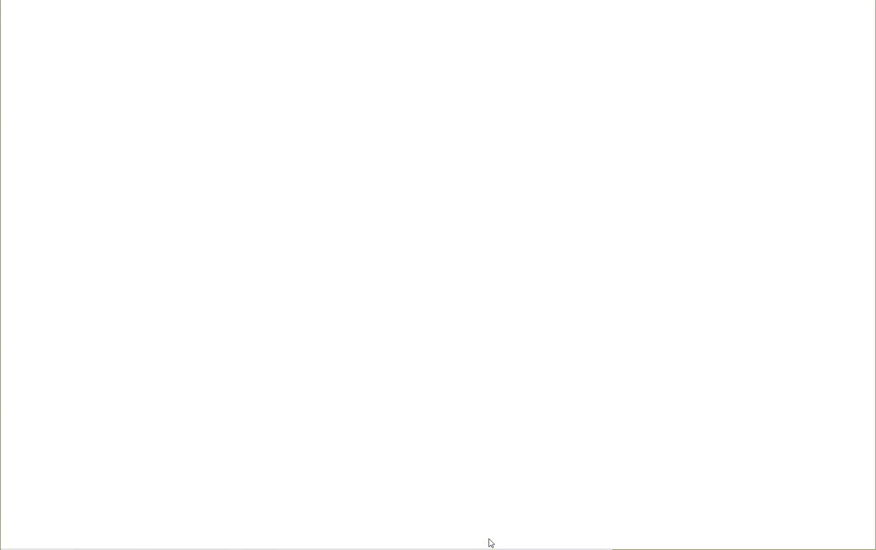
click(287, 293)
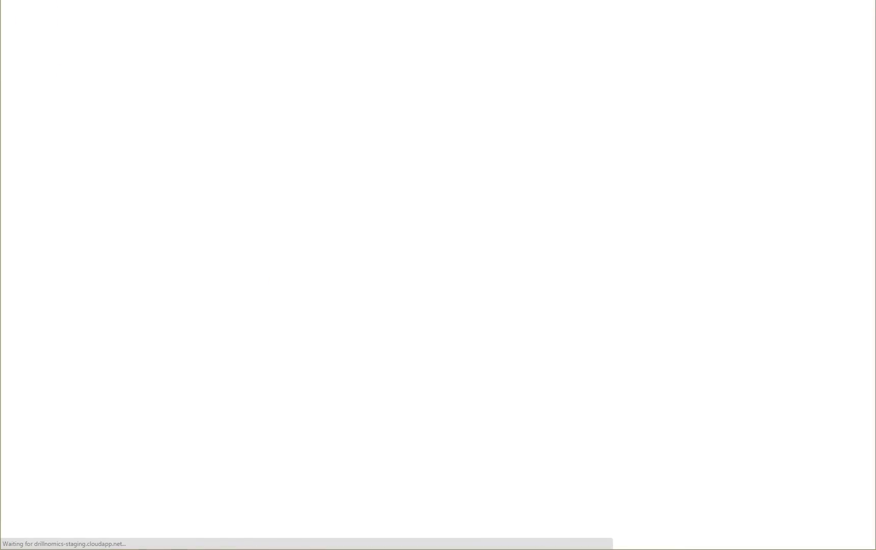